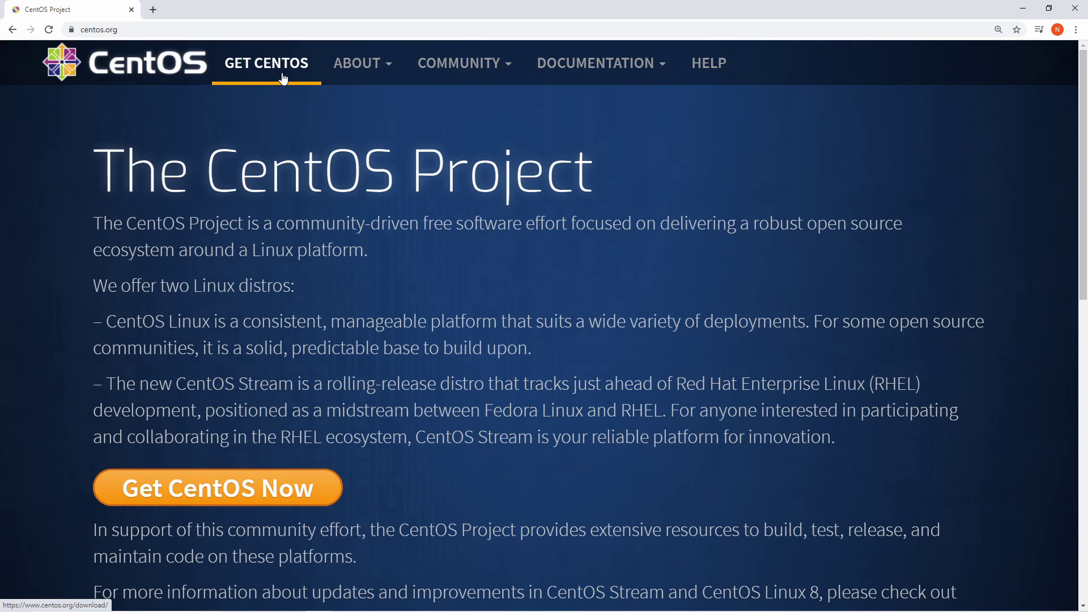
# - Go to the CentOS download page and open the mirror list for the CentOS Linux 8.1.1911 DVD ISO
pyautogui.click(240, 496)
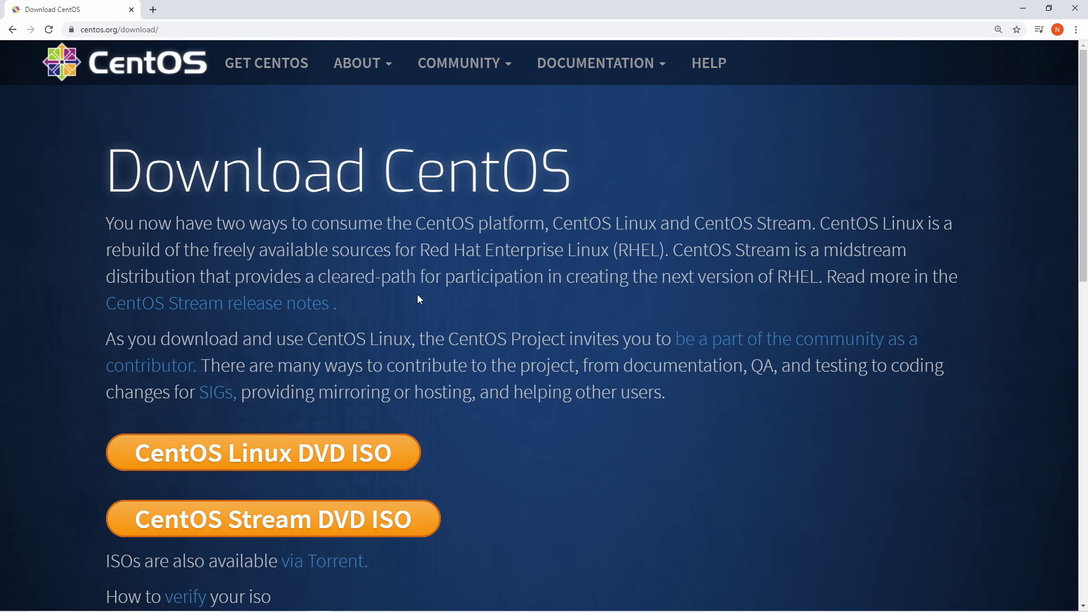
pyautogui.moveTo(101, 202); pyautogui.dragTo(590, 185)
pyautogui.click(591, 186)
pyautogui.scroll(-2, 340, 369)
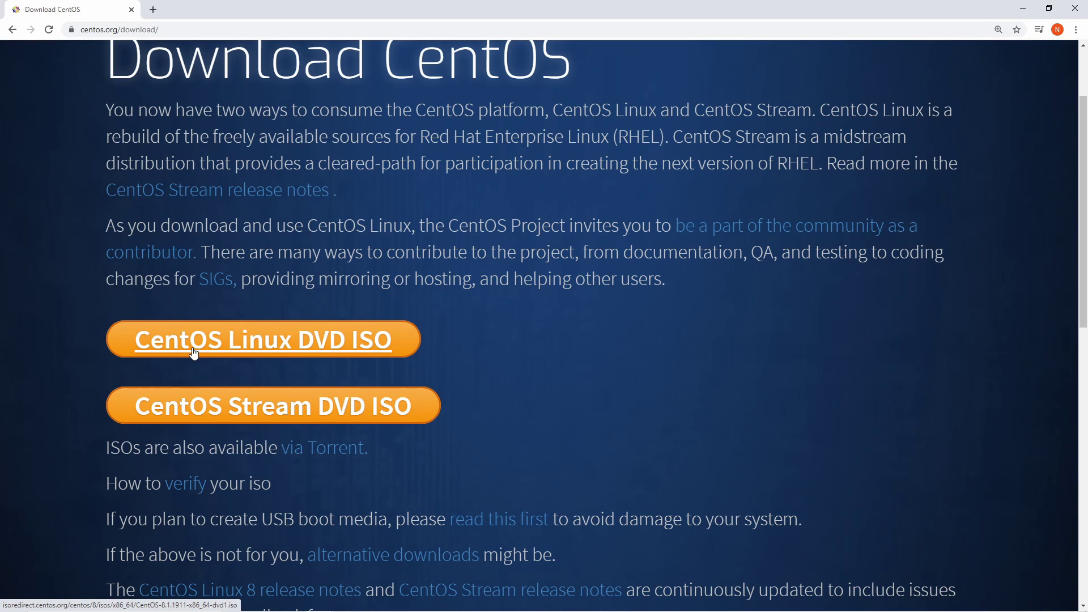
pyautogui.click(265, 349)
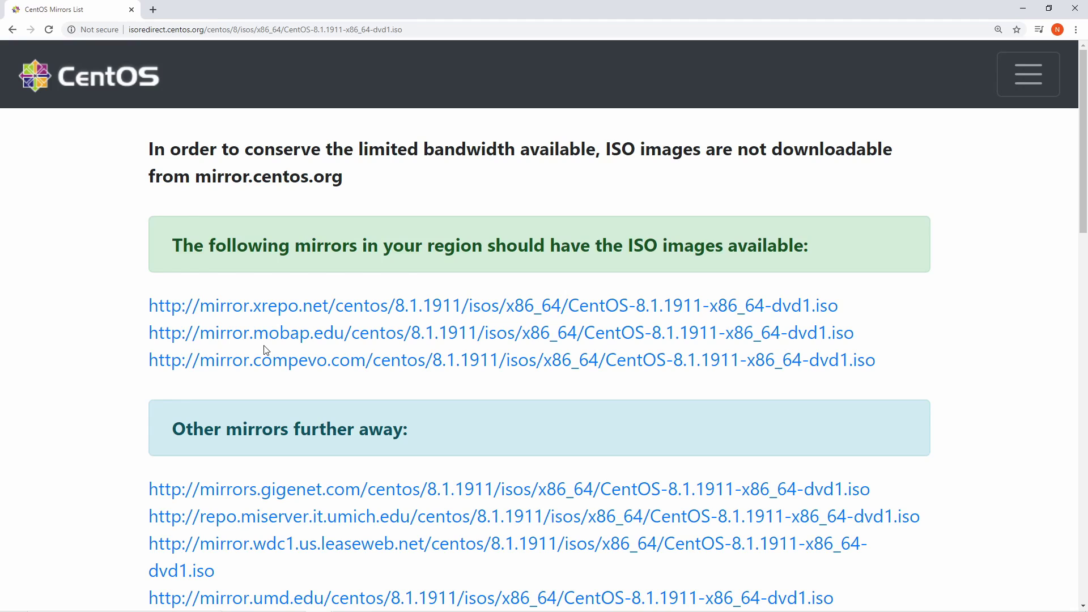
# - Start downloading CentOS-8.1.1911-x86_64-dvd1.iso from the mirrors.usinternet.com mirror
pyautogui.scroll(-5, 125, 193)
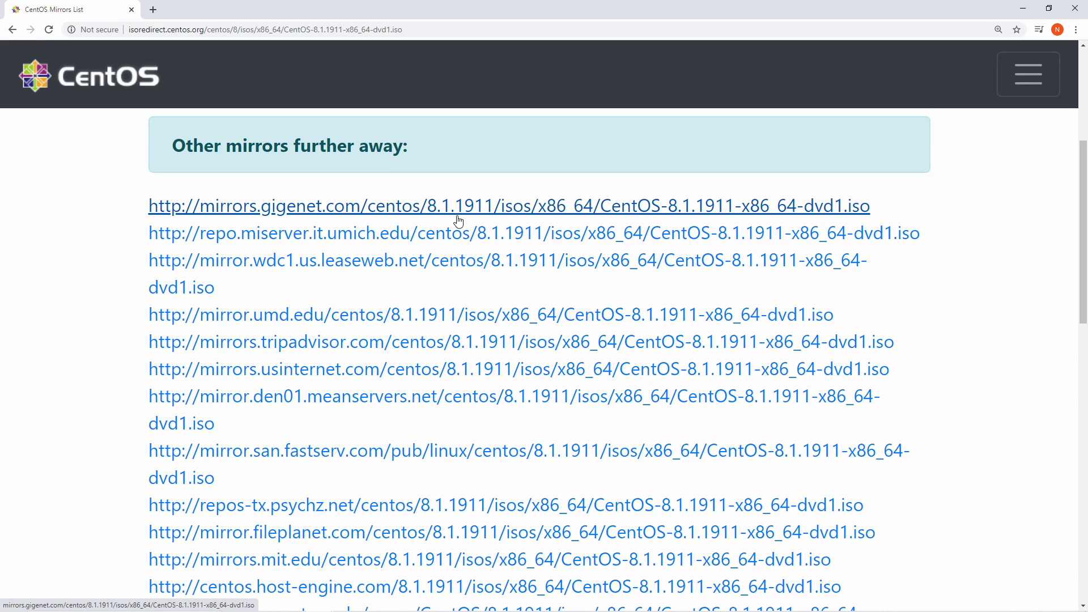
pyautogui.scroll(-2, 572, 213)
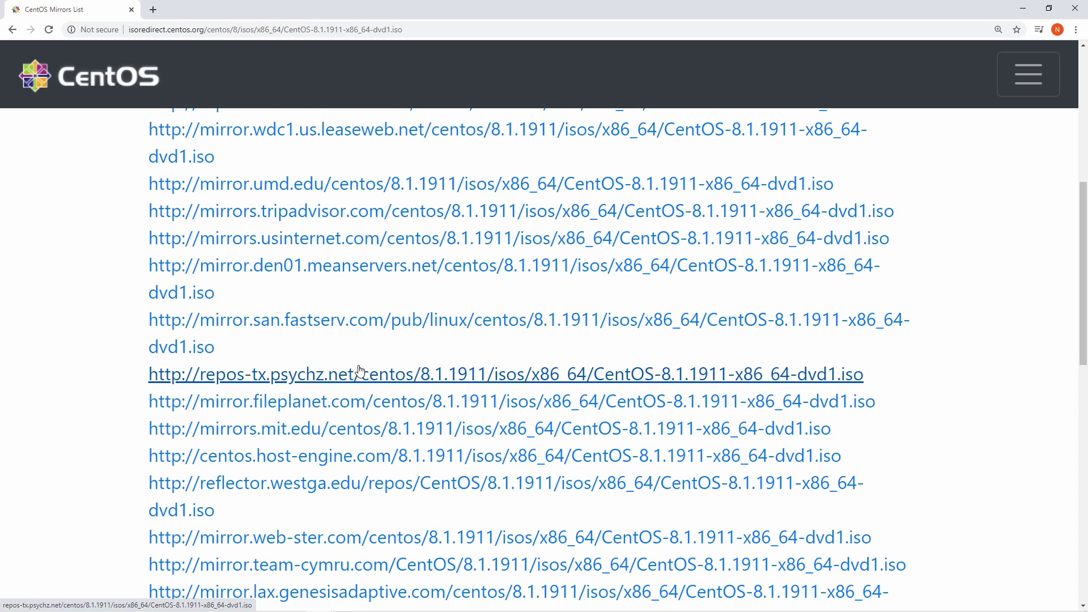
pyautogui.click(452, 238)
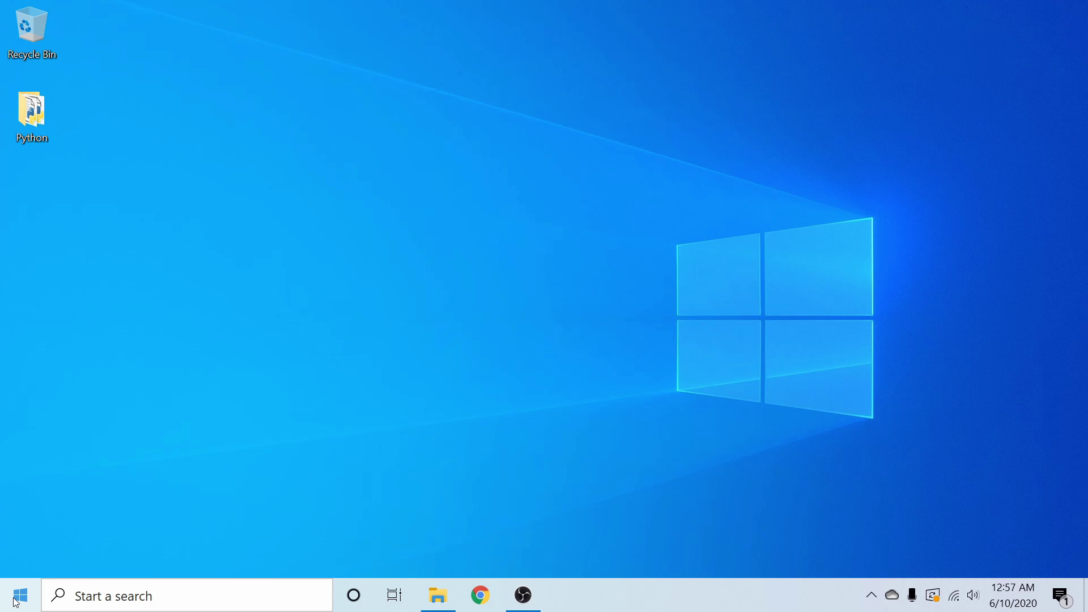
# - Launch balenaEtcher by searching 'bale' from the Start menu
pyautogui.click(17, 599)
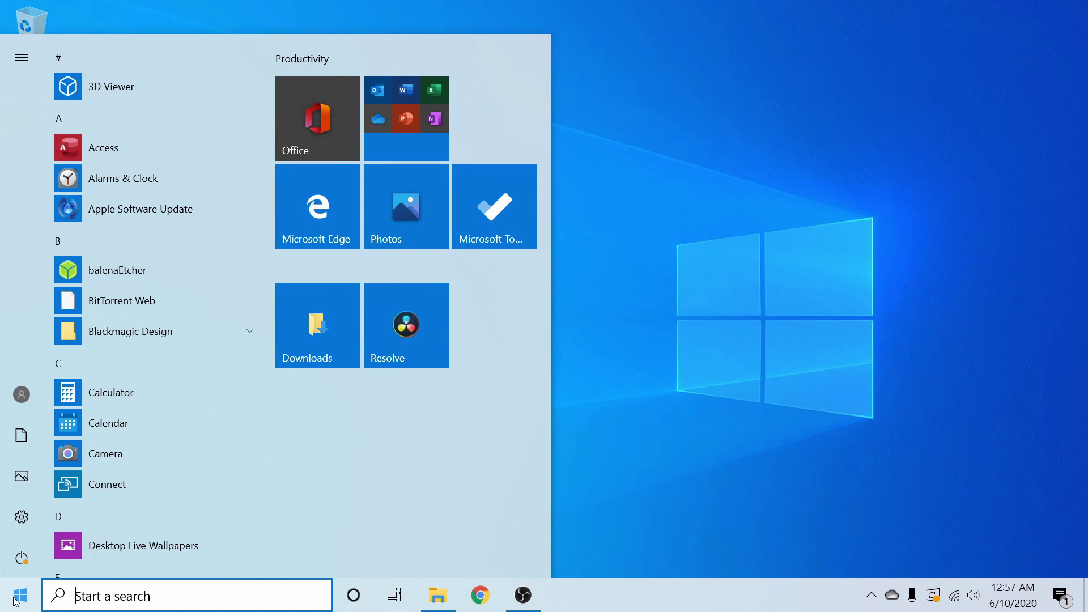
pyautogui.write('bale')
pyautogui.press('Return')
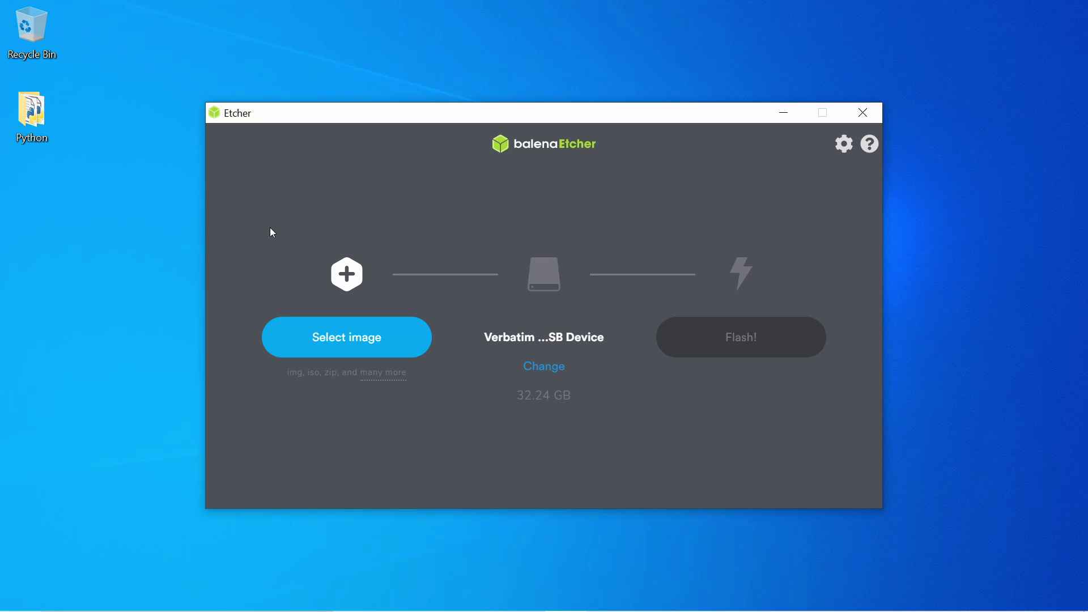
# - Load CentOS-8.1.1911-x86_64-dvd1.iso from Downloads as the balenaEtcher image
pyautogui.click(338, 352)
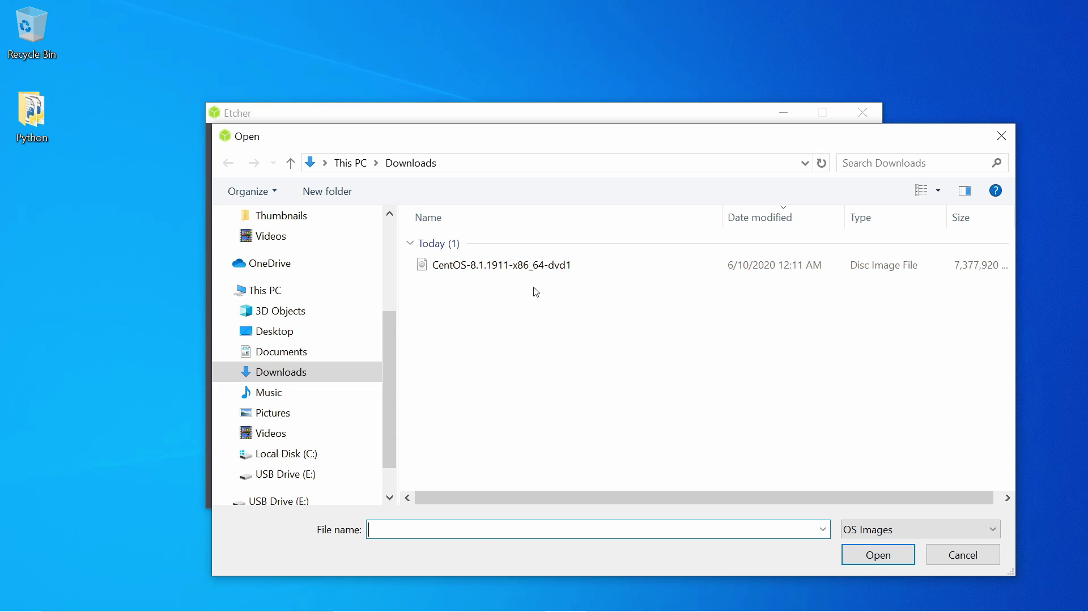
pyautogui.click(541, 267)
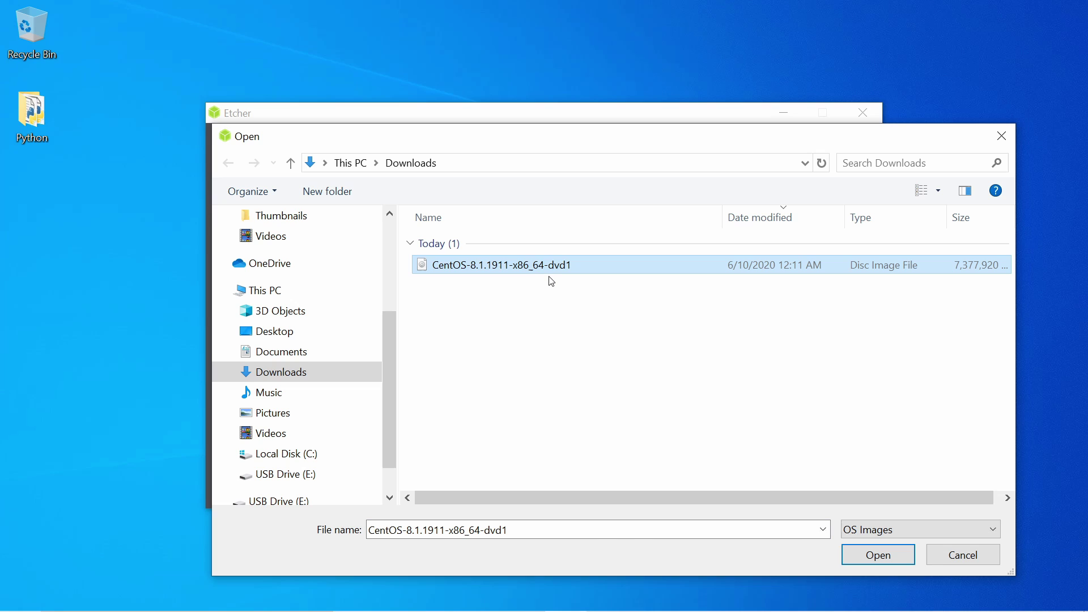
pyautogui.click(870, 561)
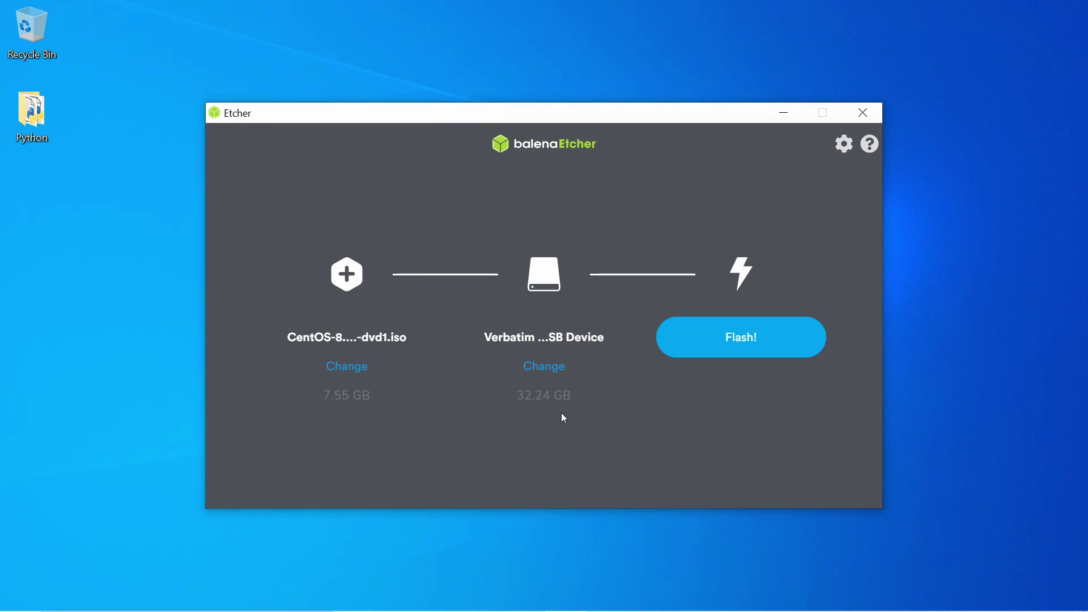
# - Reconfirm the 32.24 GB Verbatim USB drive as the flash target
pyautogui.click(541, 367)
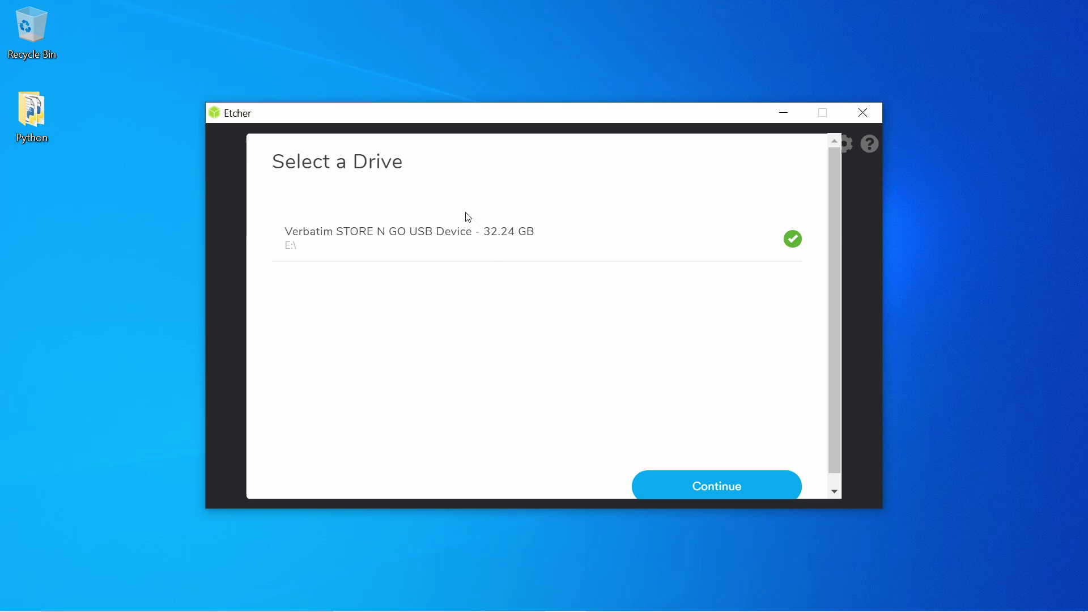
pyautogui.click(792, 242)
pyautogui.click(789, 230)
pyautogui.click(701, 488)
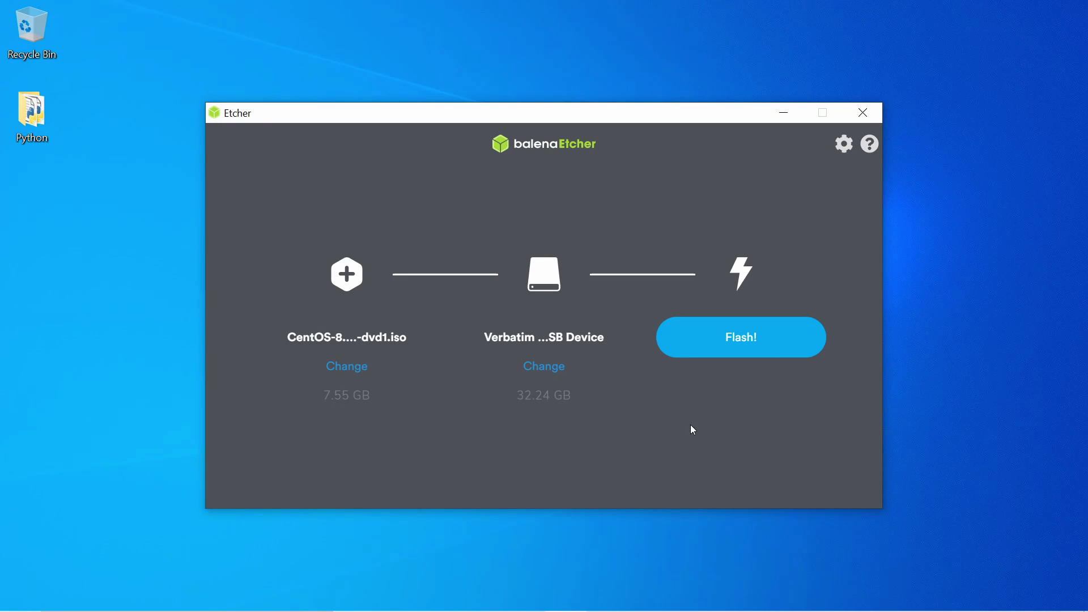
# - Flash the CentOS ISO to the Verbatim USB drive, approving the administrator prompt
pyautogui.click(762, 337)
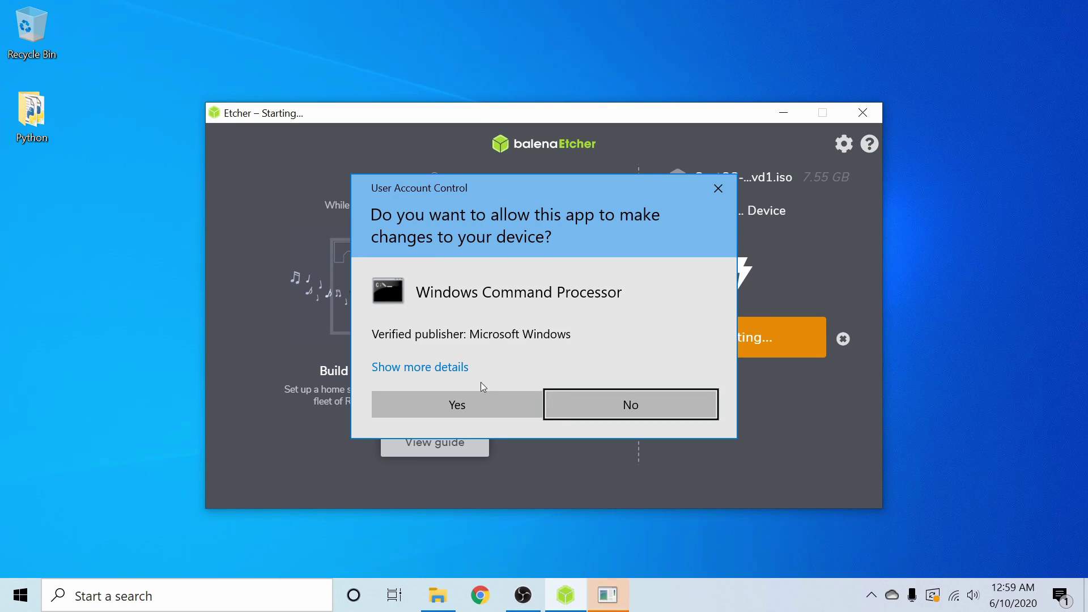
pyautogui.click(460, 404)
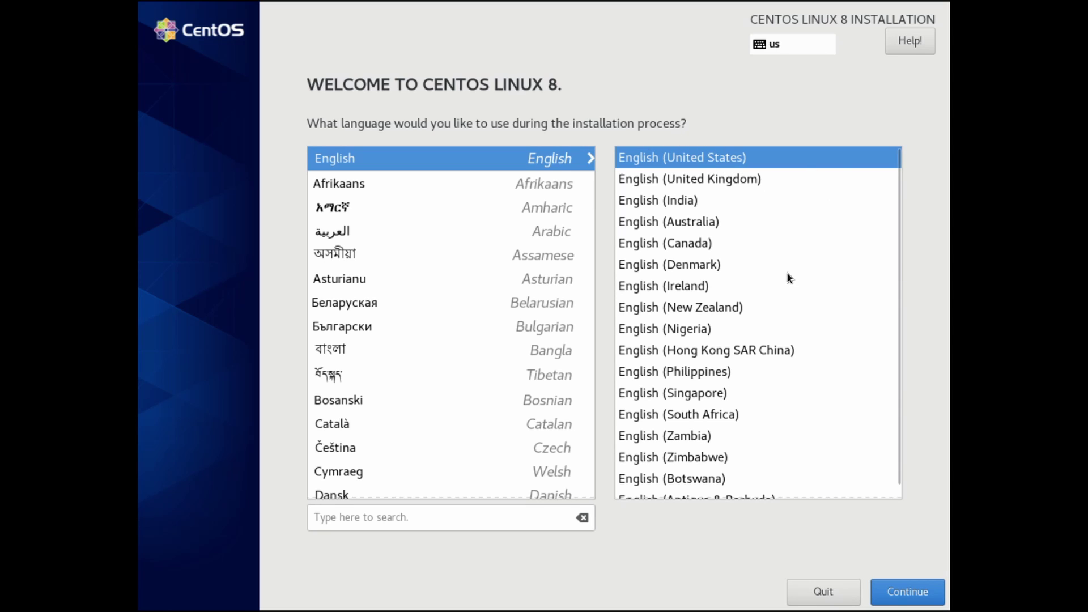
# - Continue past the welcome screen with English (United States) as the installation language
pyautogui.click(925, 592)
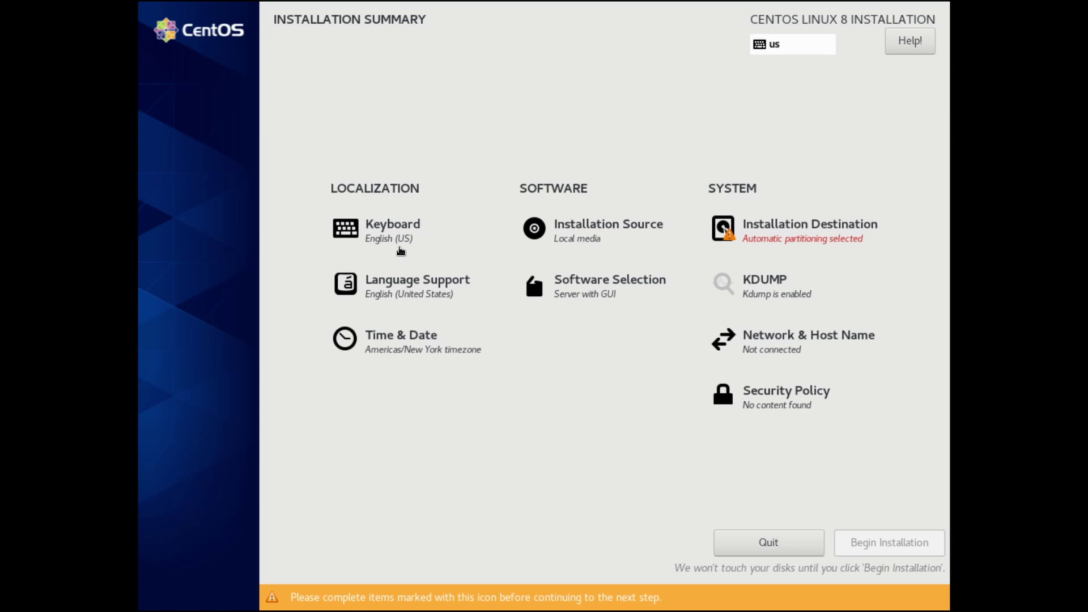
# - Browse the available keyboard layouts without adding any, keeping English (US) as the only layout
pyautogui.click(393, 232)
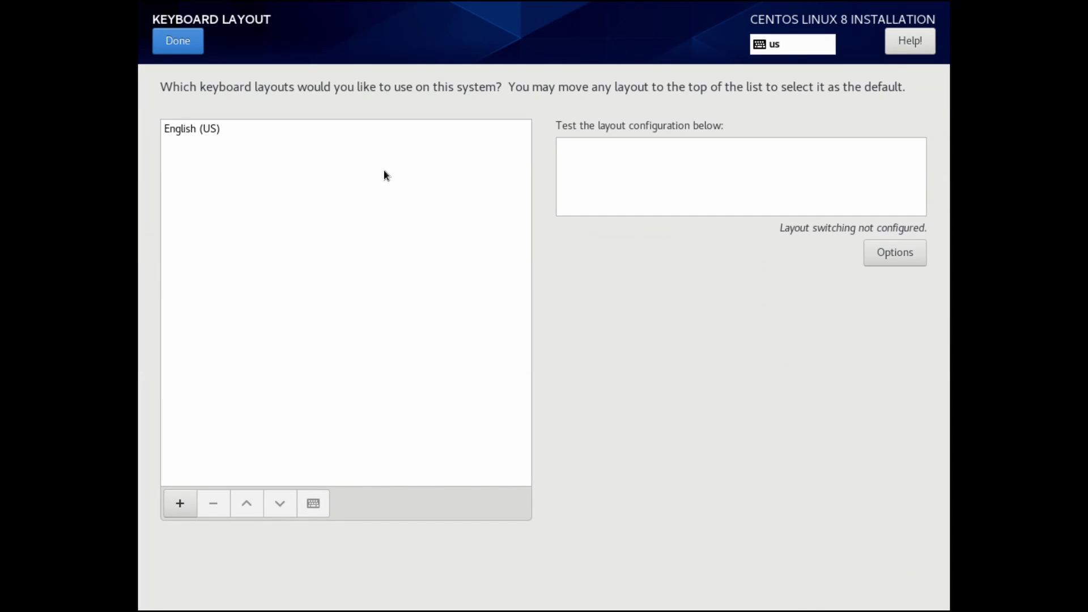
pyautogui.click(181, 509)
pyautogui.scroll(-3, 373, 200)
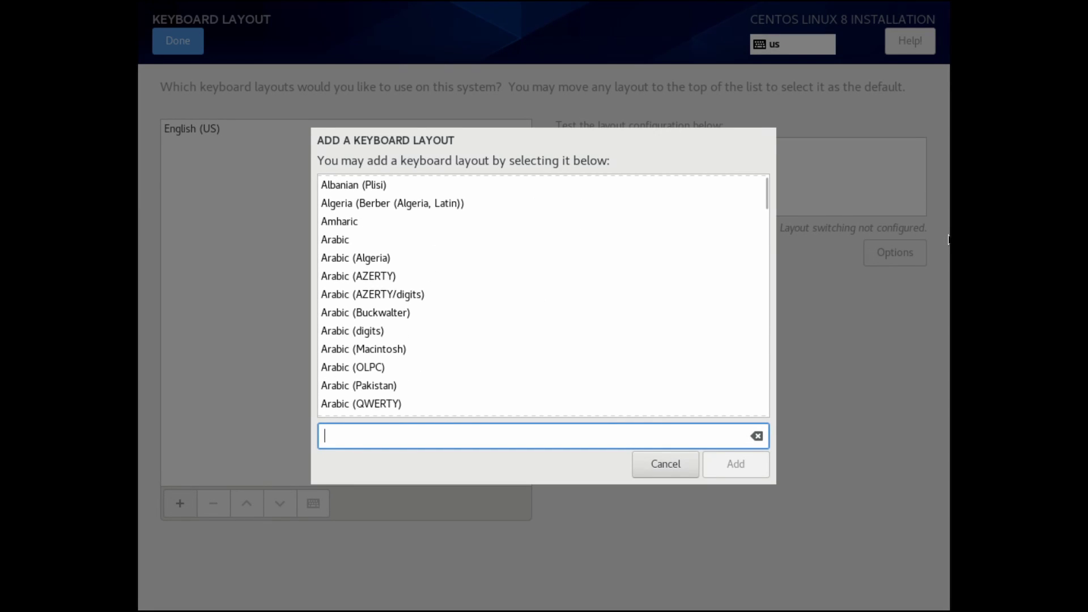
pyautogui.scroll(-20, 417, 273)
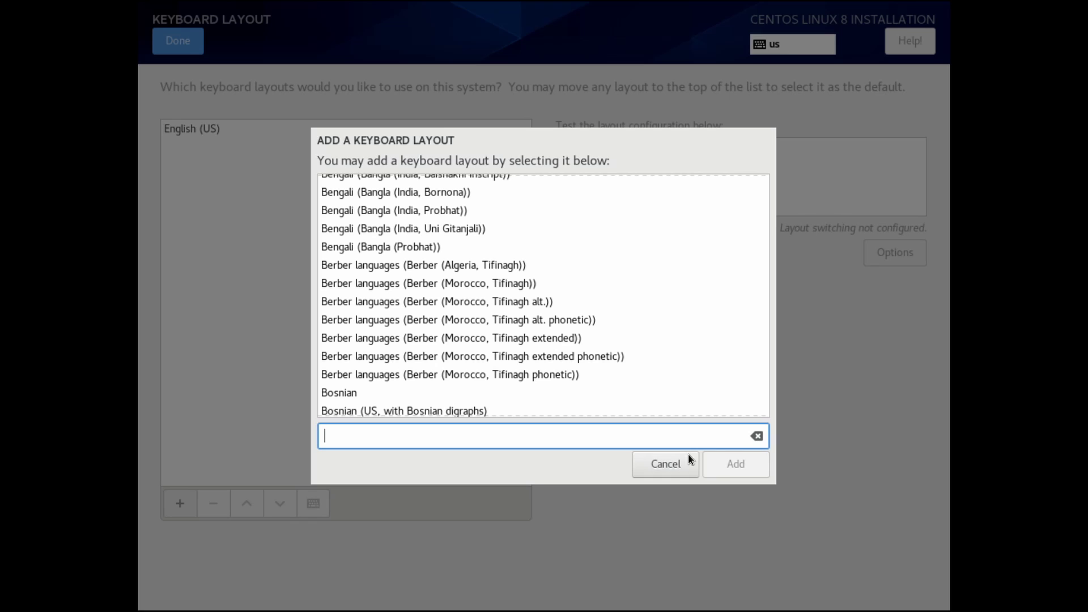
pyautogui.click(675, 464)
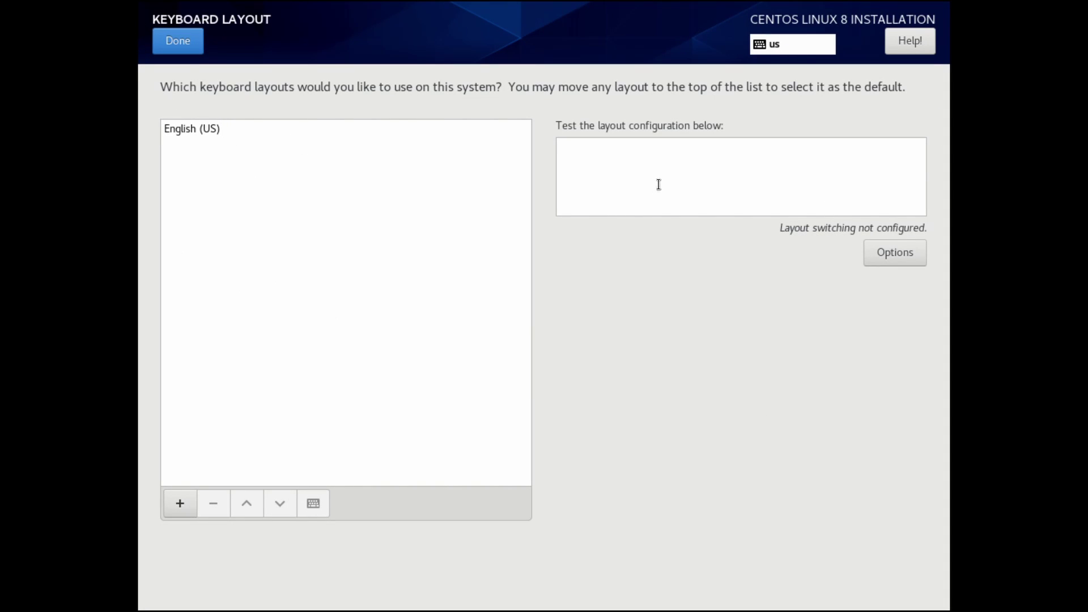
pyautogui.click(642, 173)
pyautogui.click(321, 135)
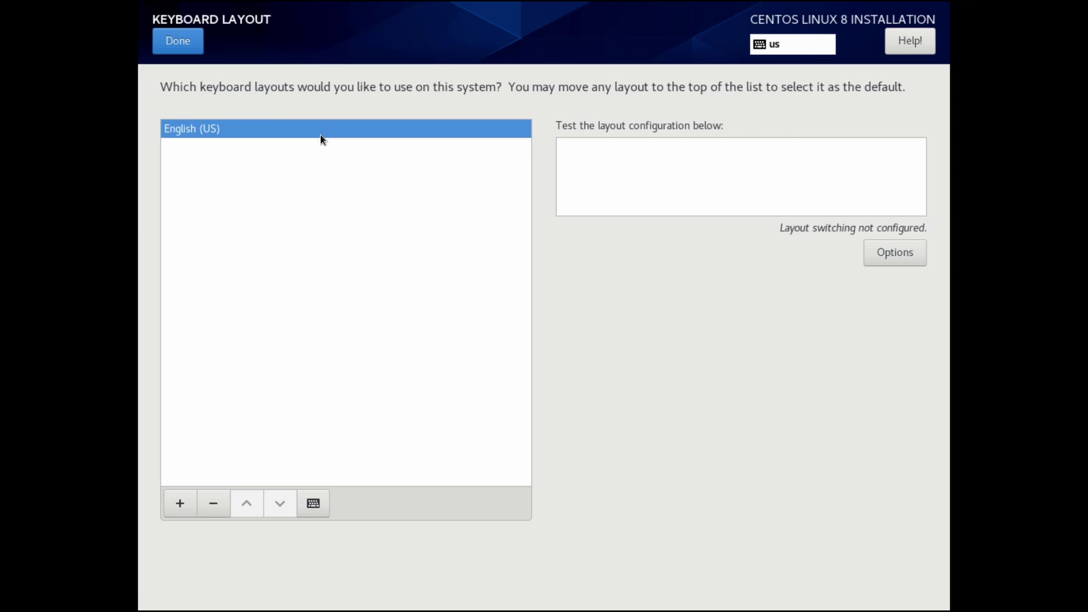
pyautogui.click(187, 44)
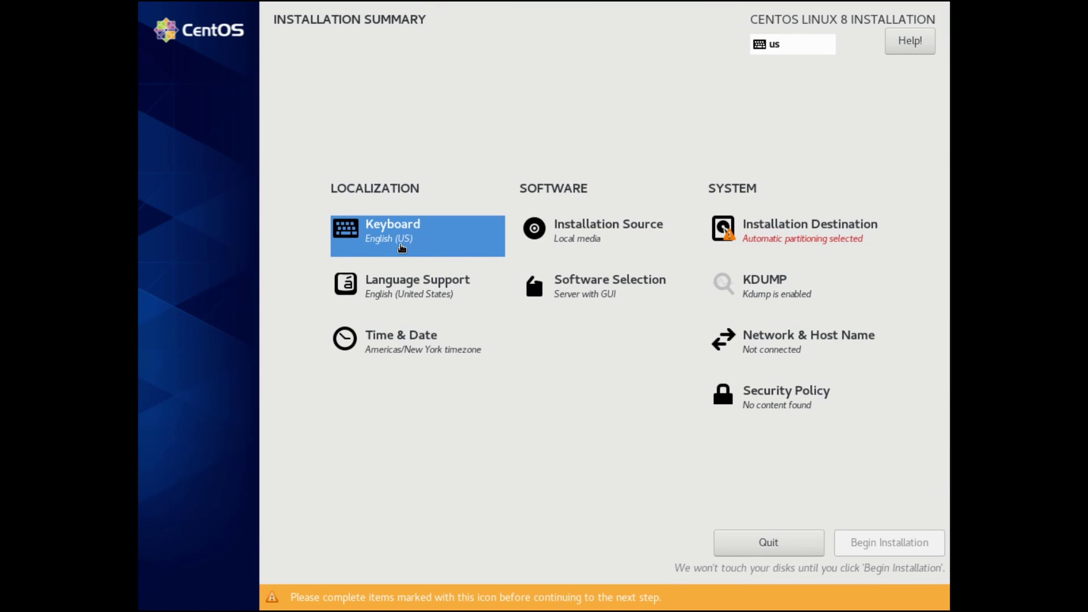
pyautogui.click(420, 294)
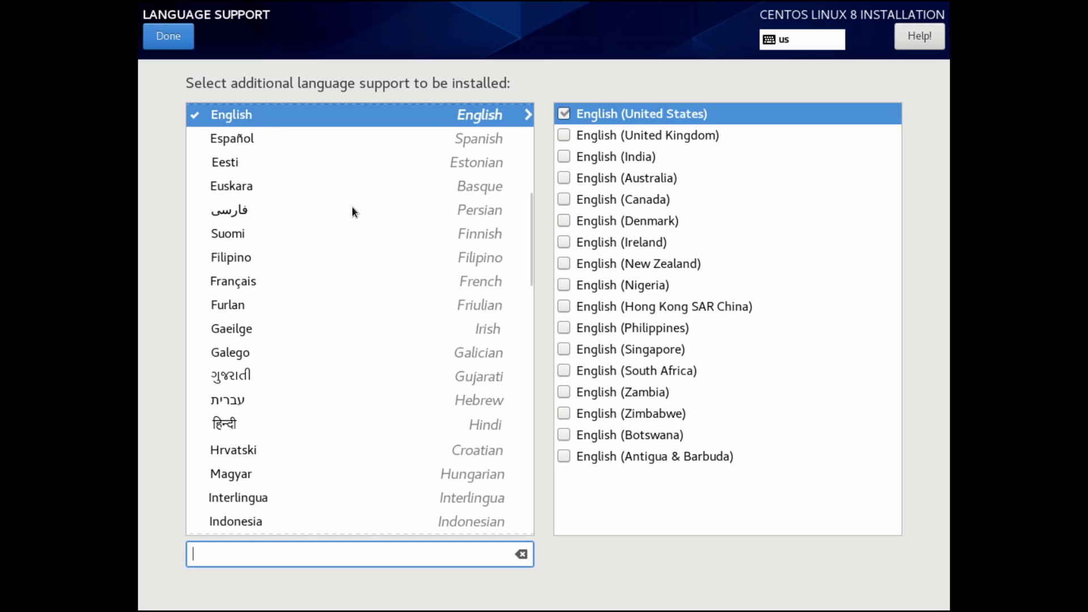
pyautogui.click(290, 142)
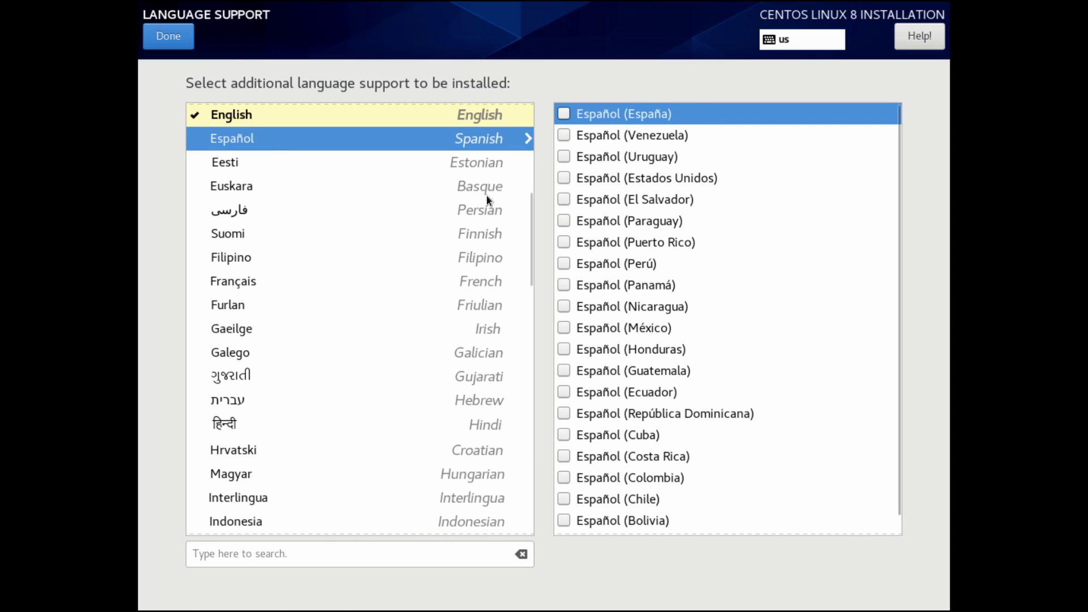
pyautogui.click(379, 110)
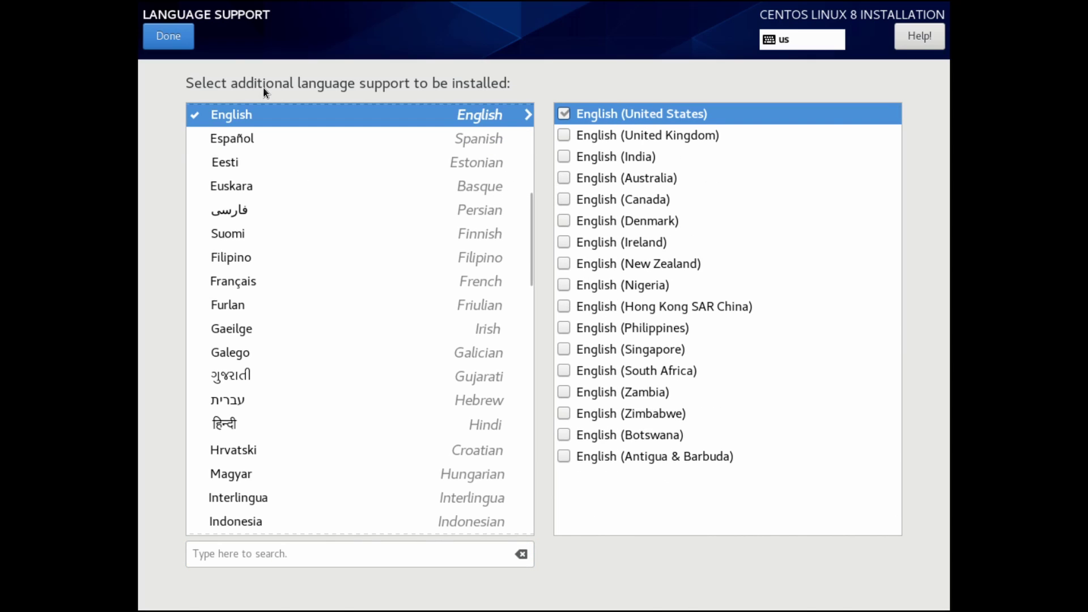
pyautogui.click(174, 36)
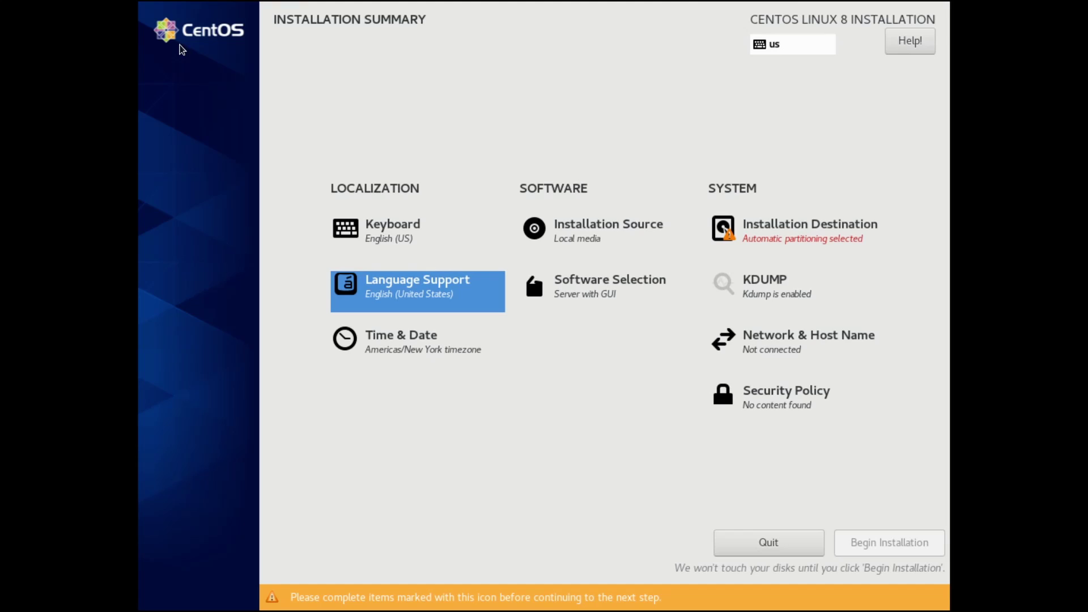
# - Choose Americas/Toronto as the time zone on the map and confirm it
pyautogui.click(418, 349)
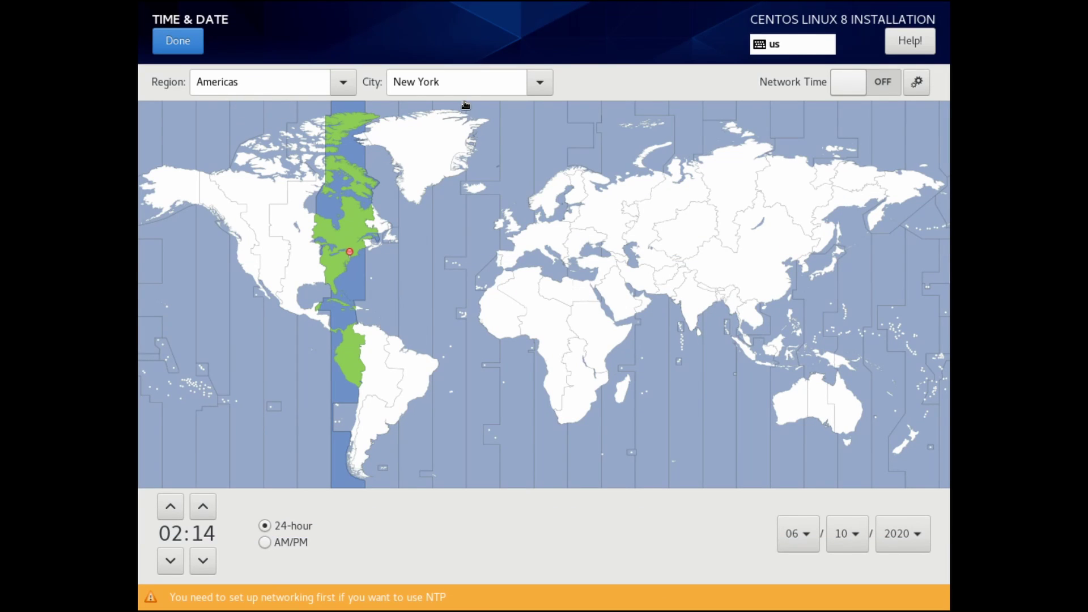
pyautogui.click(594, 250)
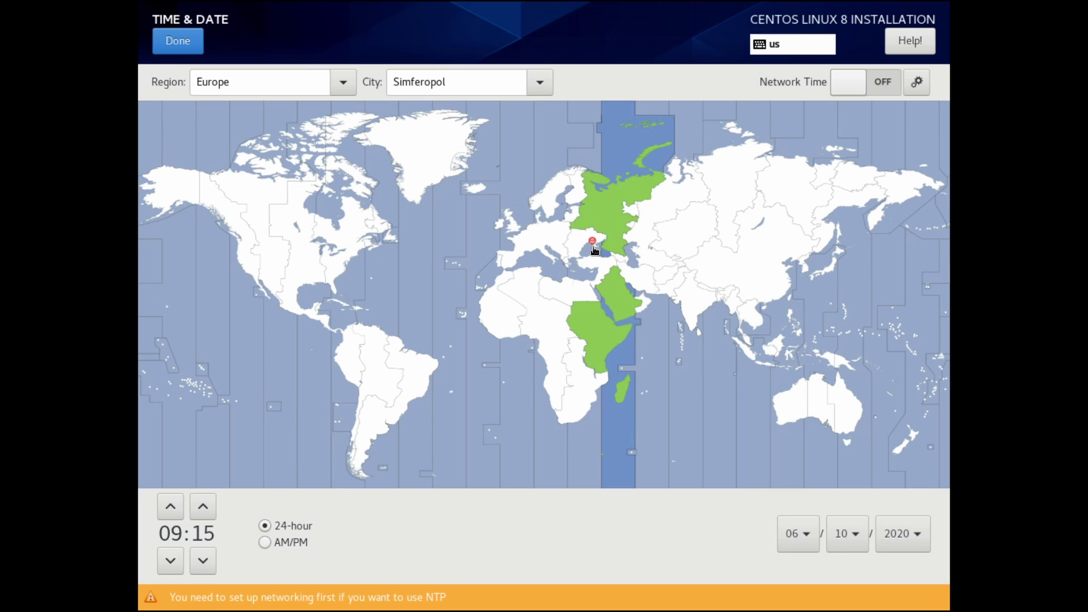
pyautogui.click(695, 250)
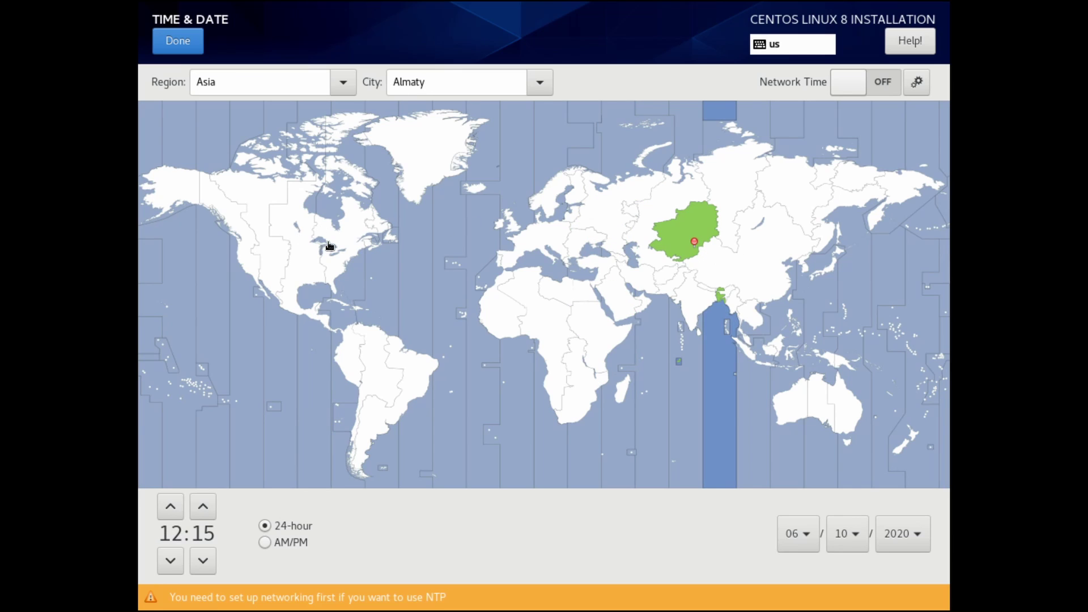
pyautogui.click(348, 251)
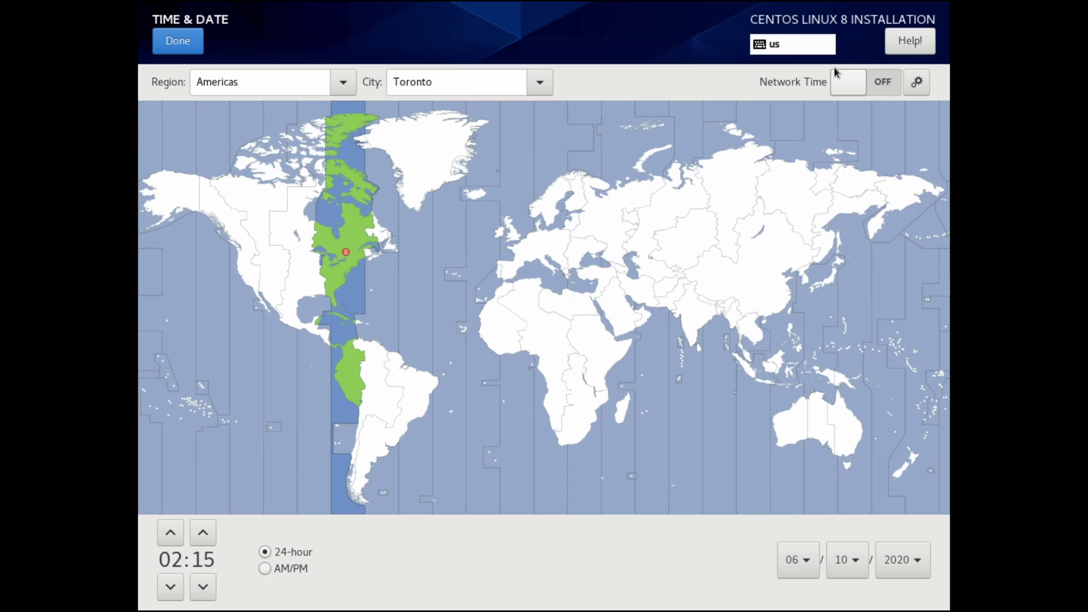
pyautogui.click(188, 48)
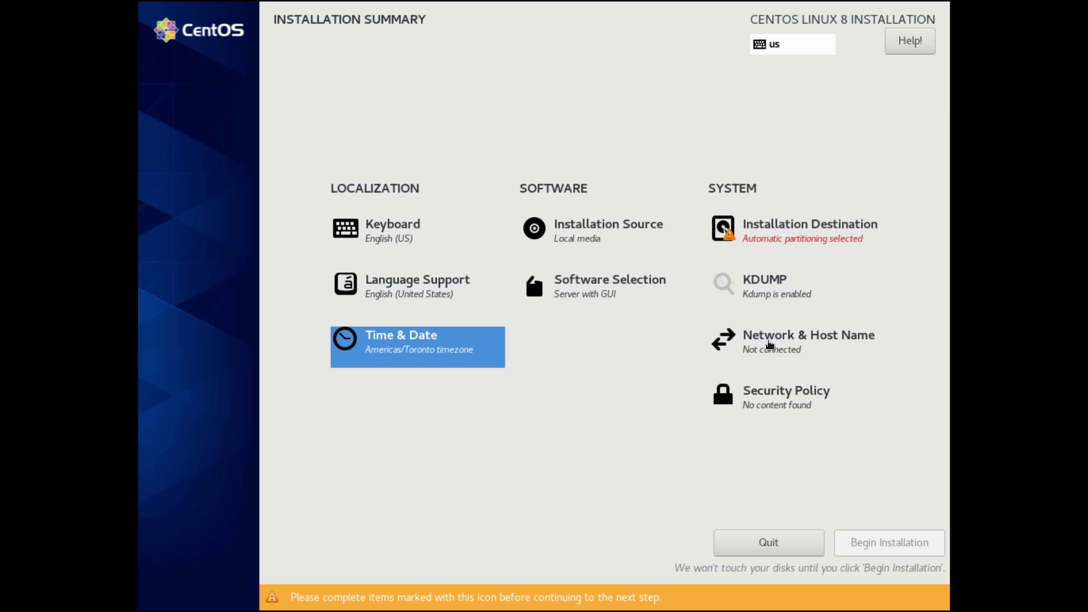
# - Switch the enp0s3 Ethernet connection on, inspect Manual IPv4 settings, then discard those edits
pyautogui.click(805, 346)
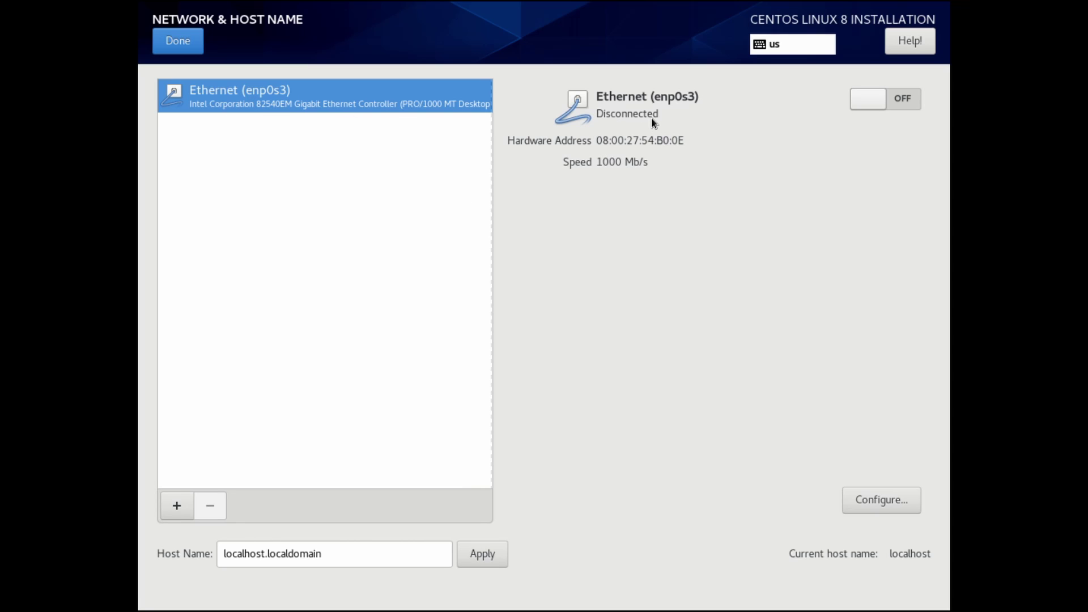
pyautogui.click(903, 100)
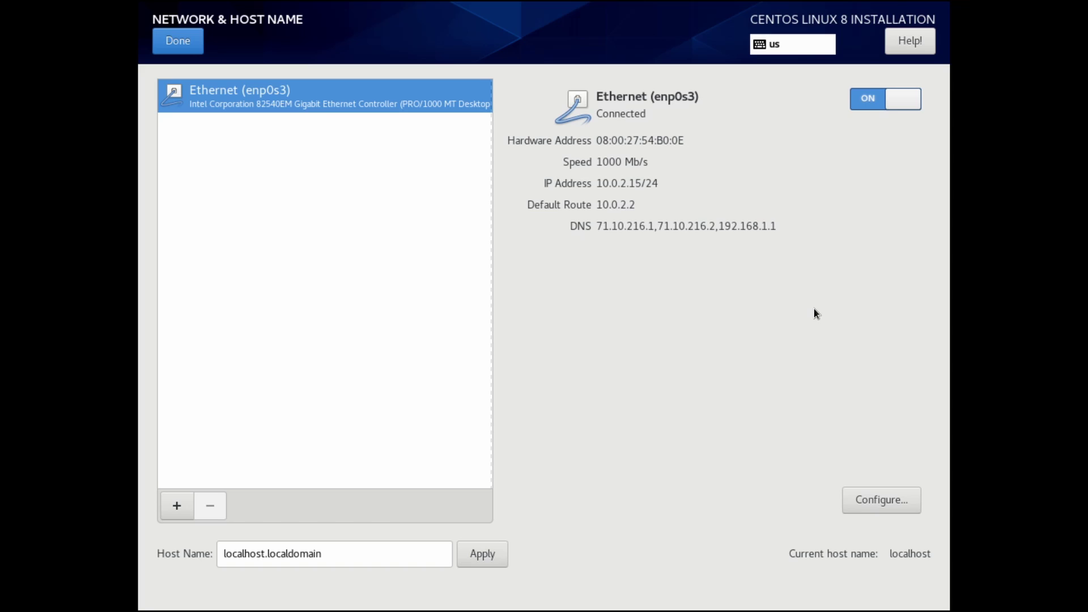
pyautogui.click(885, 495)
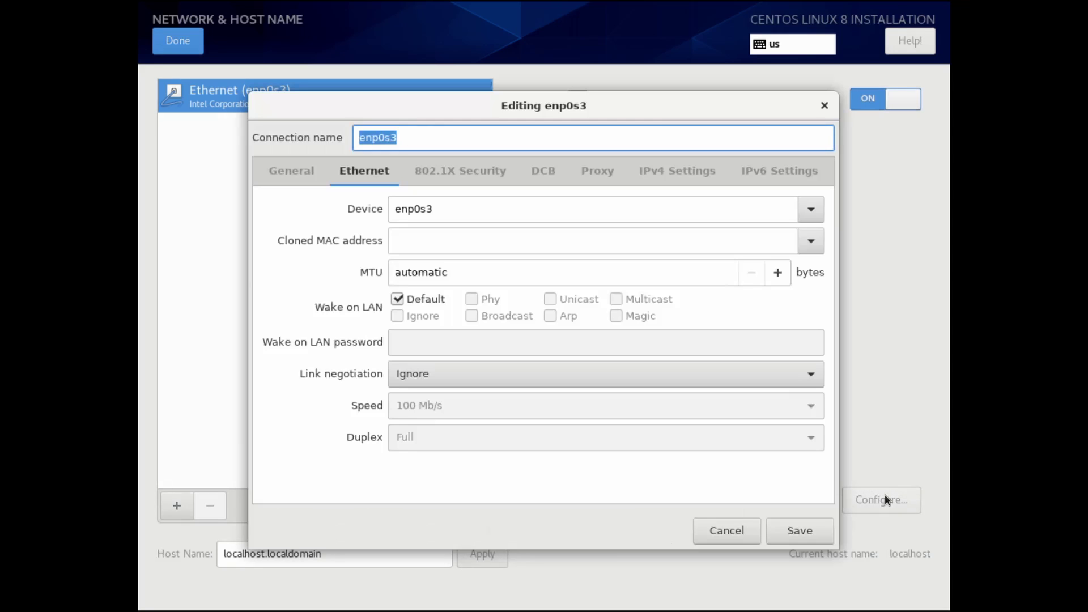
pyautogui.click(675, 172)
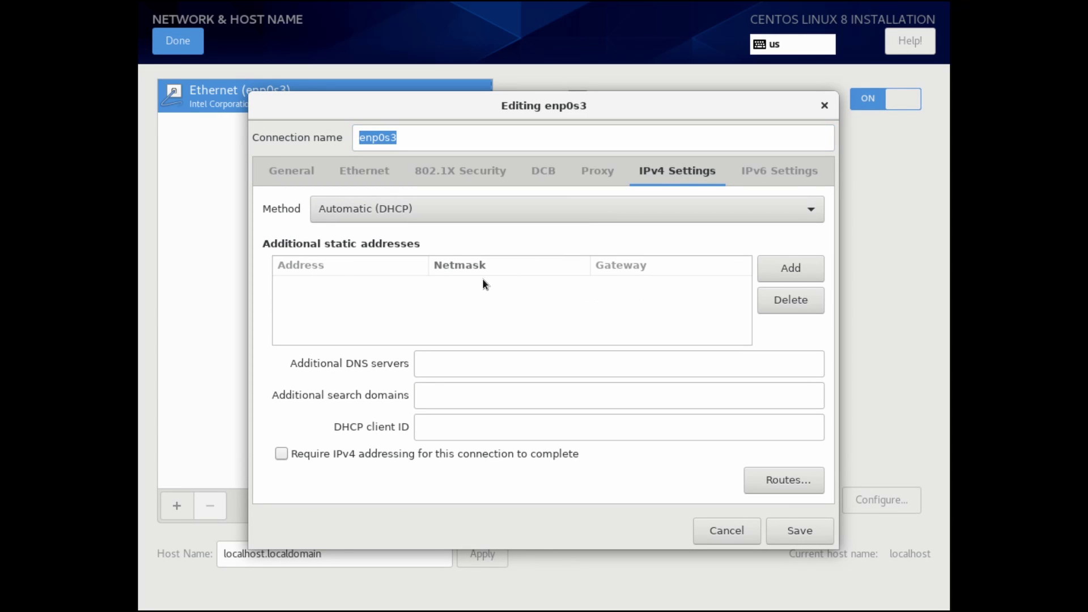
pyautogui.click(591, 217)
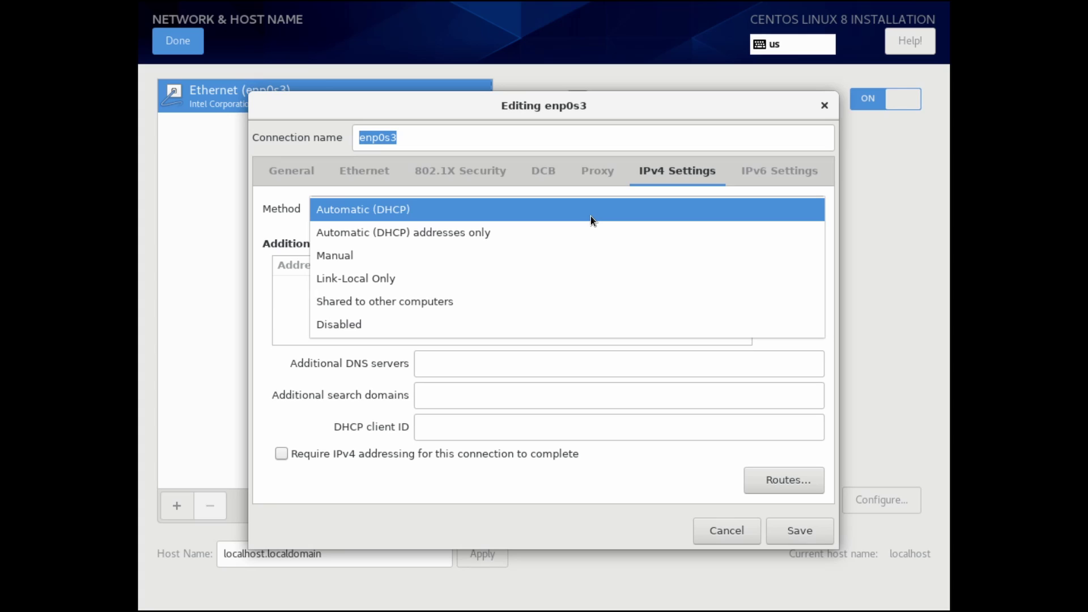
pyautogui.click(587, 253)
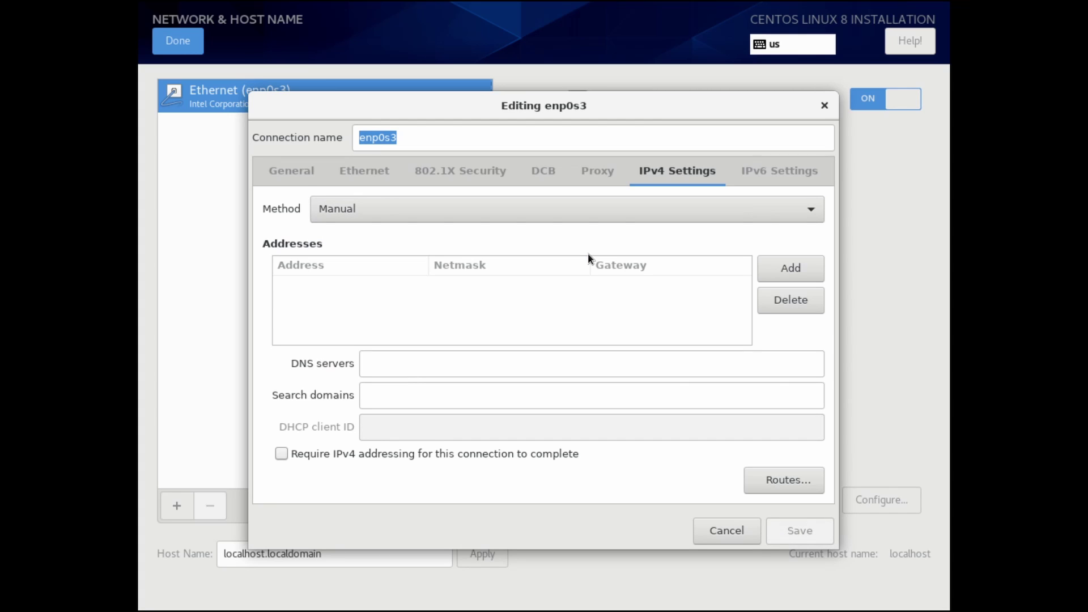
pyautogui.click(789, 267)
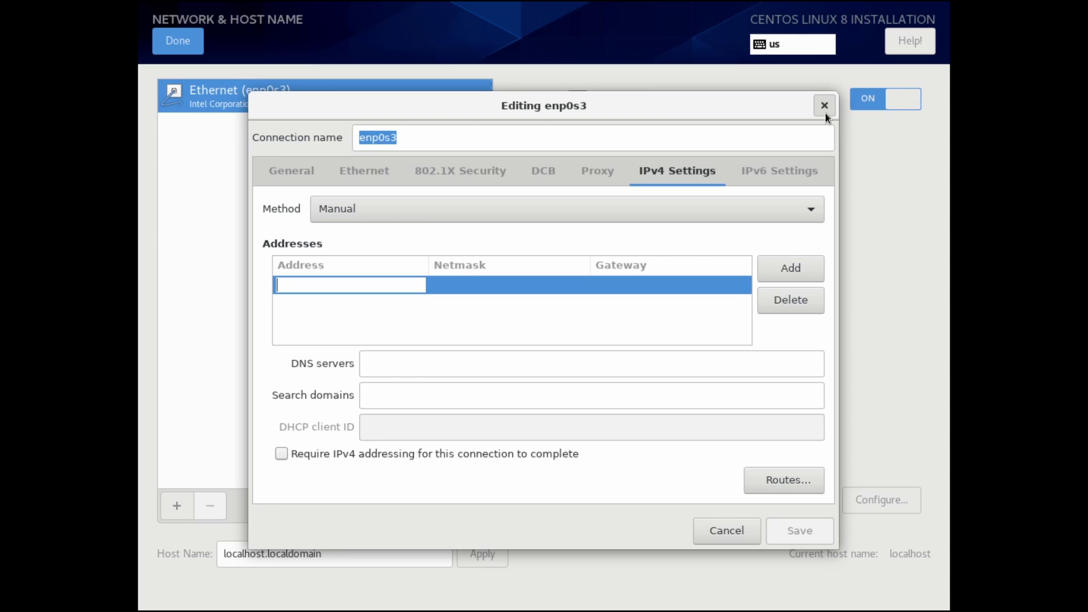
pyautogui.click(713, 536)
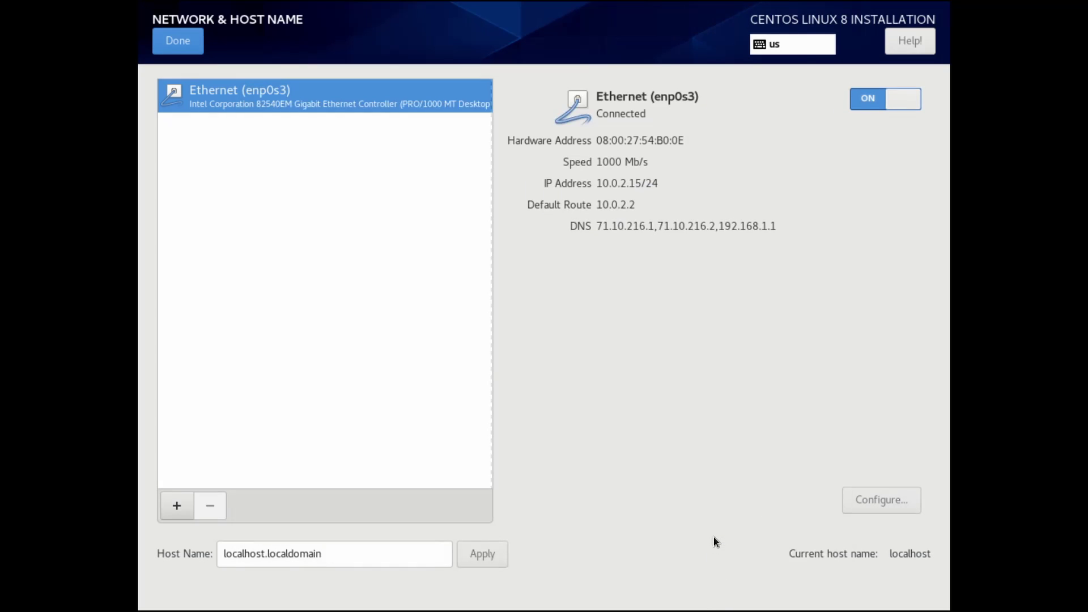
# - Accept the network settings, then toggle the 32 GiB ATA VBOX HARDDISK off and back on as the installation disk
pyautogui.click(176, 47)
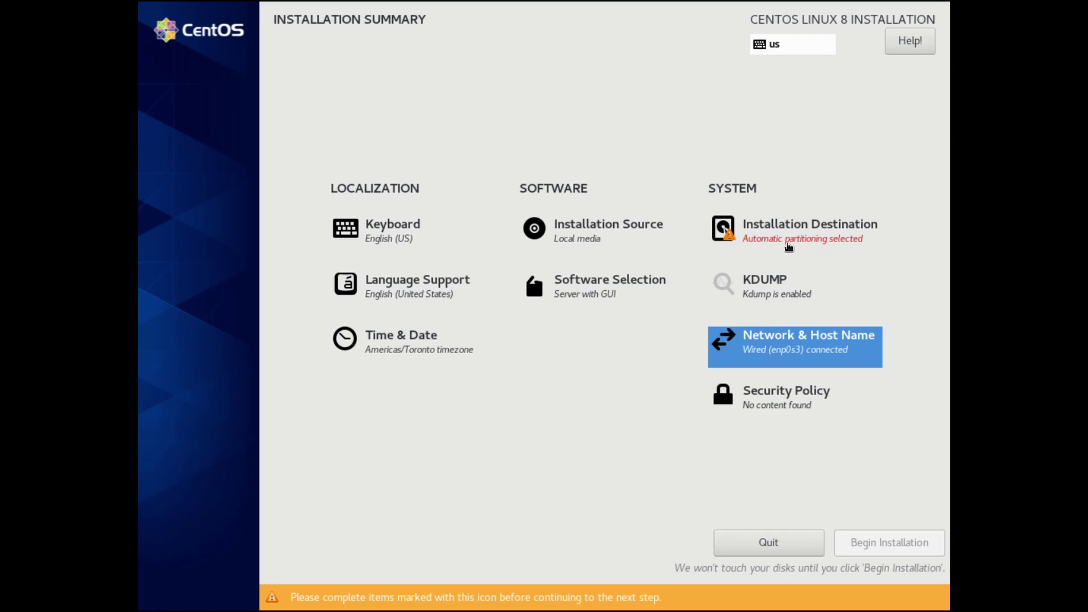
pyautogui.click(797, 246)
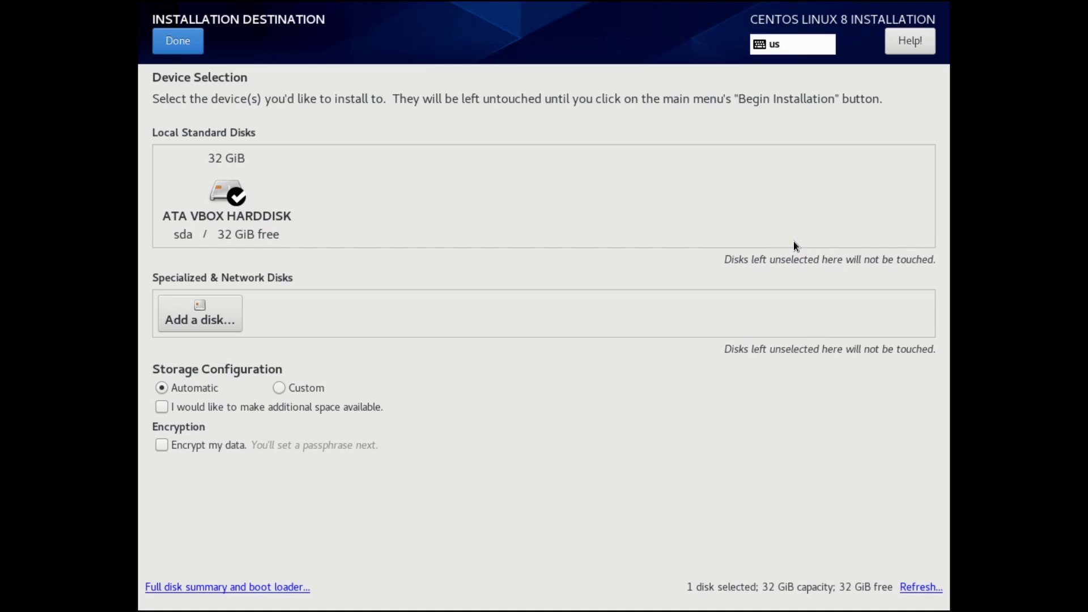
pyautogui.click(258, 200)
pyautogui.click(250, 204)
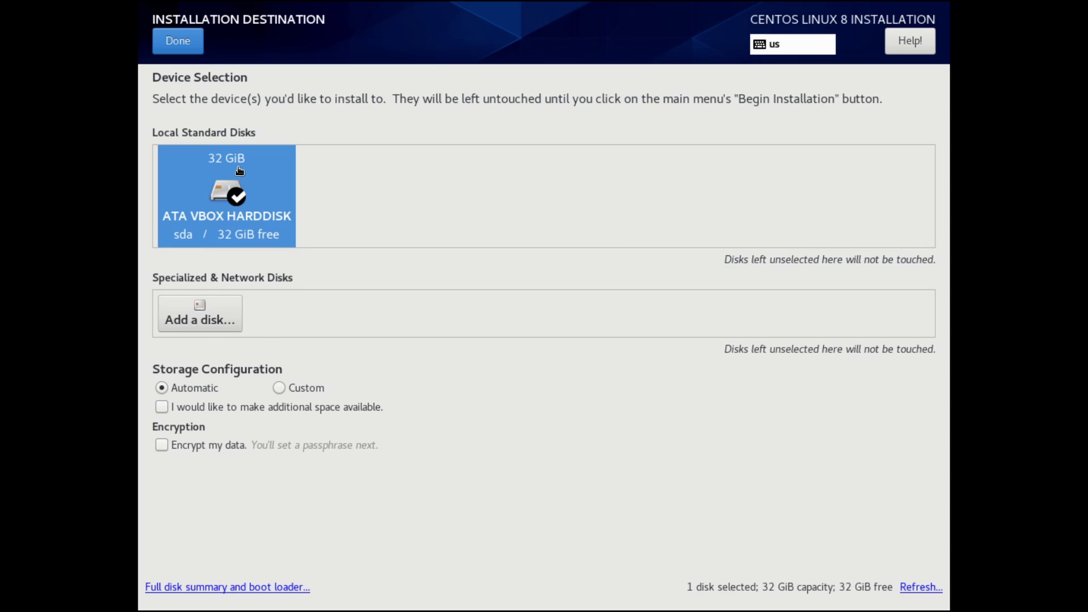
pyautogui.click(226, 201)
pyautogui.click(281, 211)
# - Review the full disk summary and boot loader, then confirm the 32 GiB disk with automatic partitioning
pyautogui.click(253, 588)
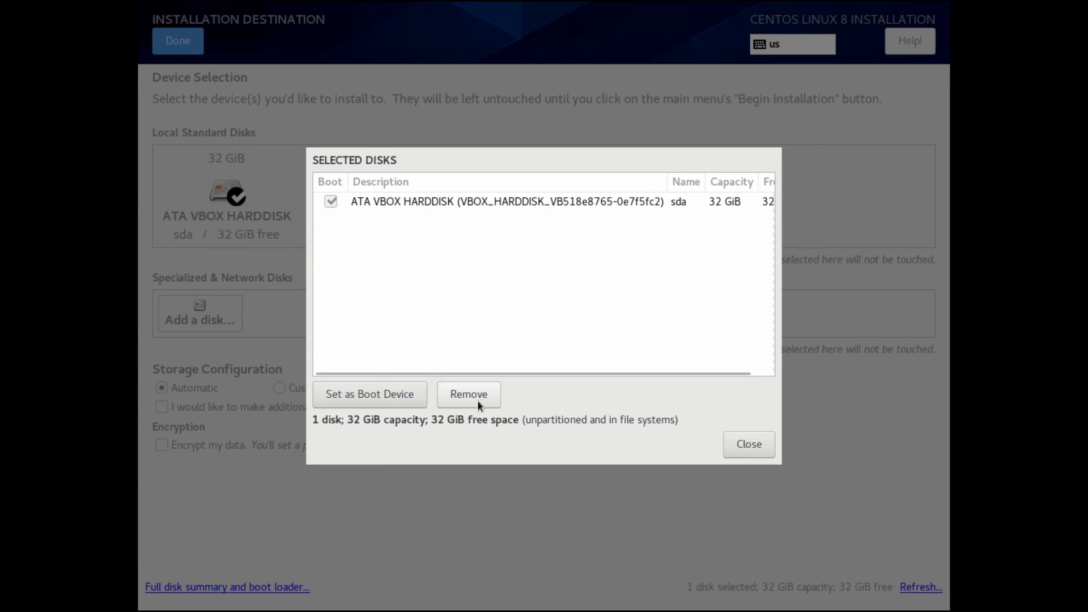
pyautogui.click(742, 444)
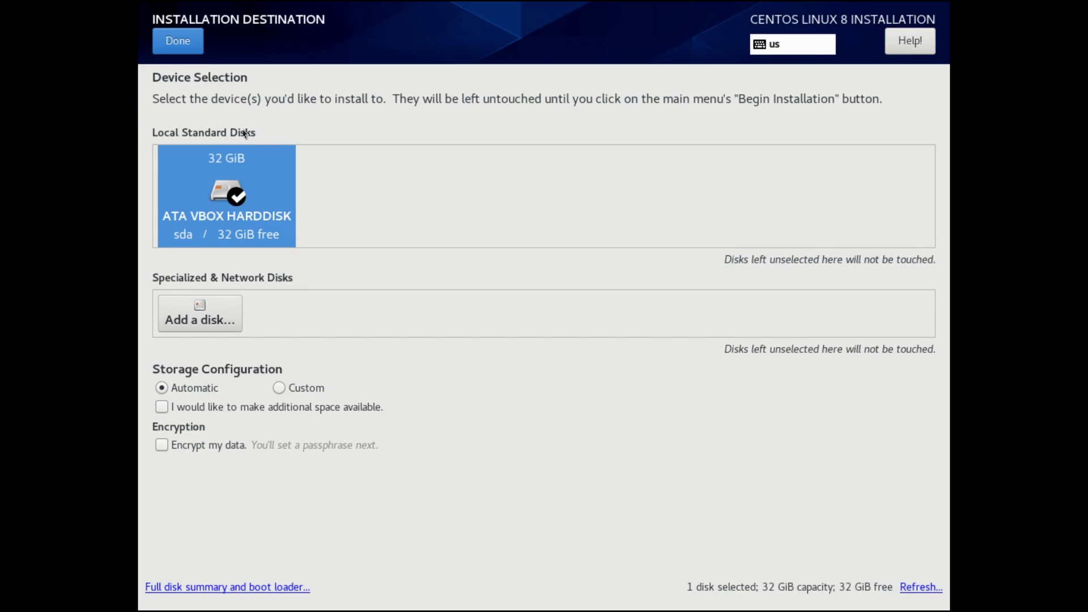
pyautogui.click(176, 45)
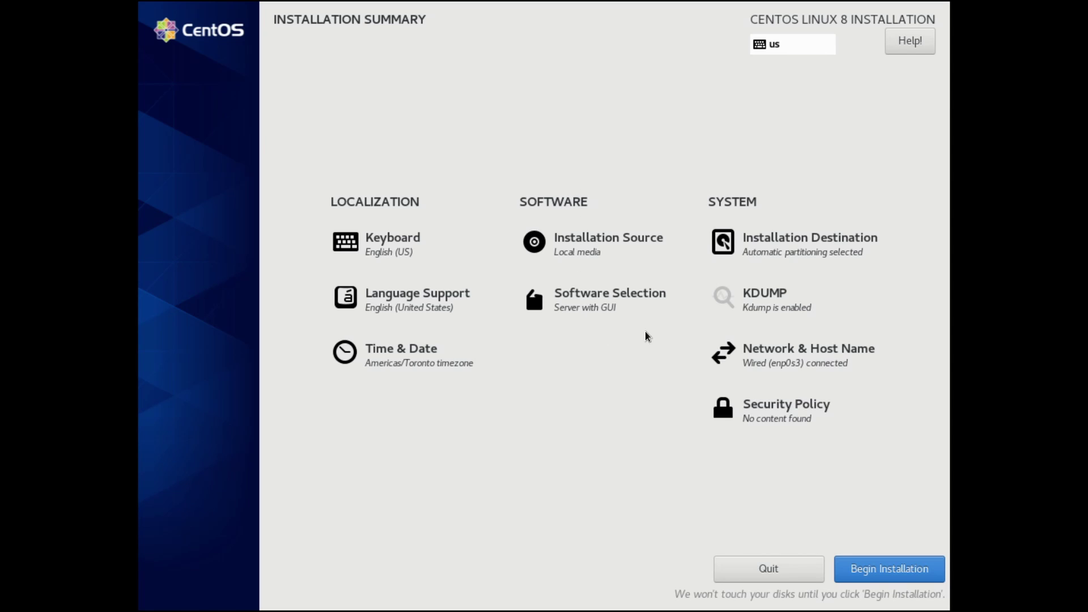
pyautogui.click(768, 304)
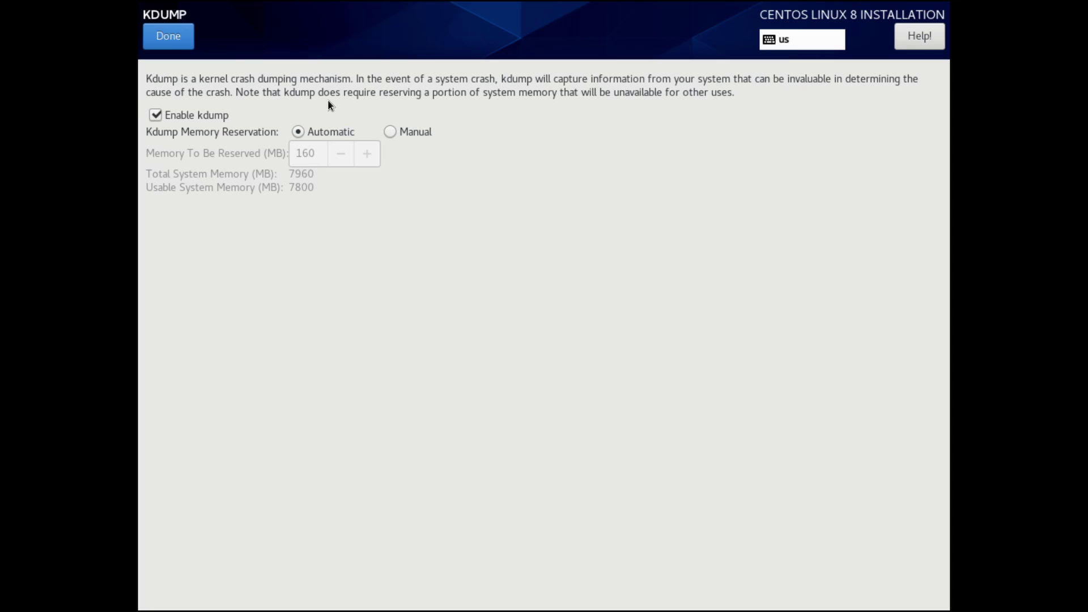
pyautogui.click(176, 43)
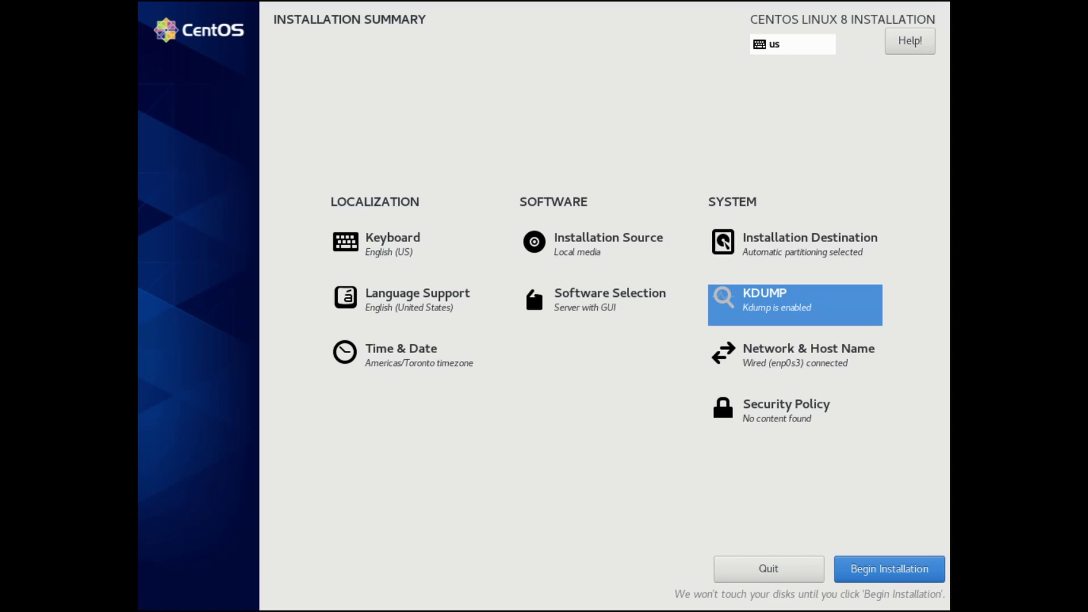
pyautogui.click(755, 422)
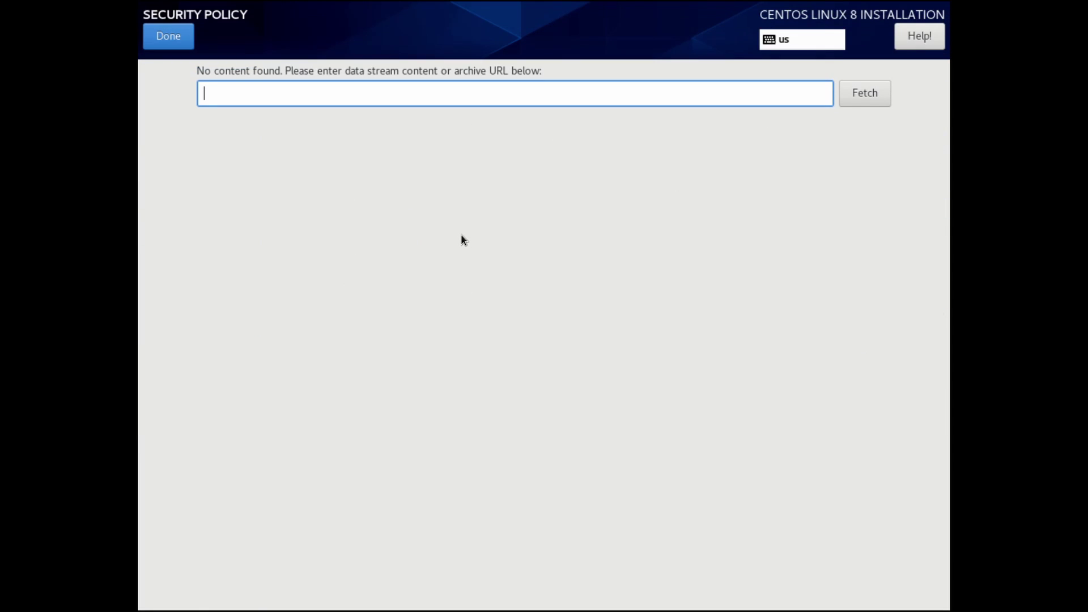
pyautogui.click(172, 41)
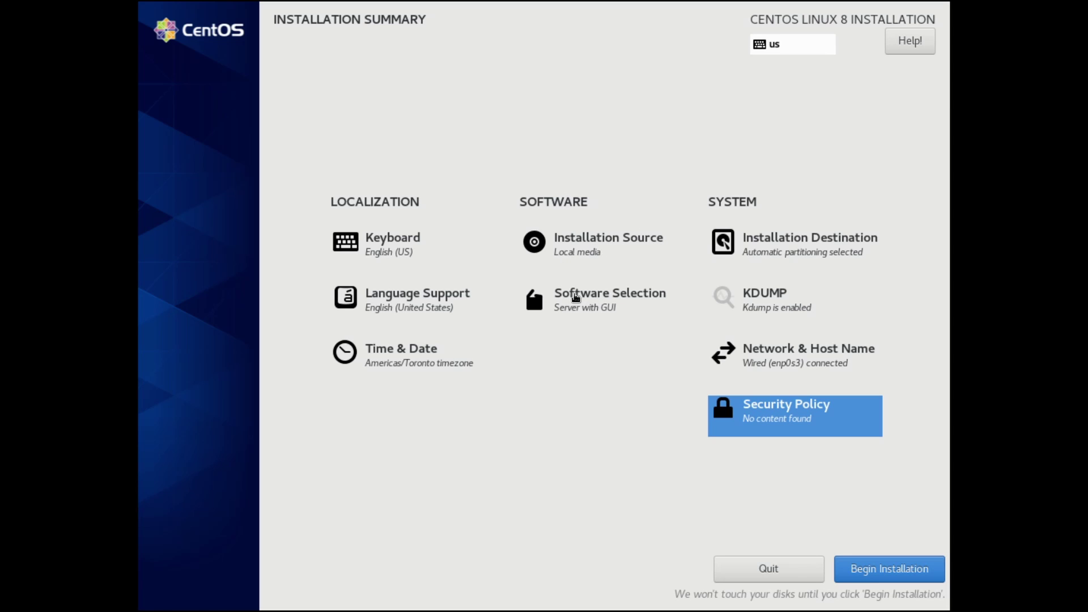
pyautogui.click(585, 247)
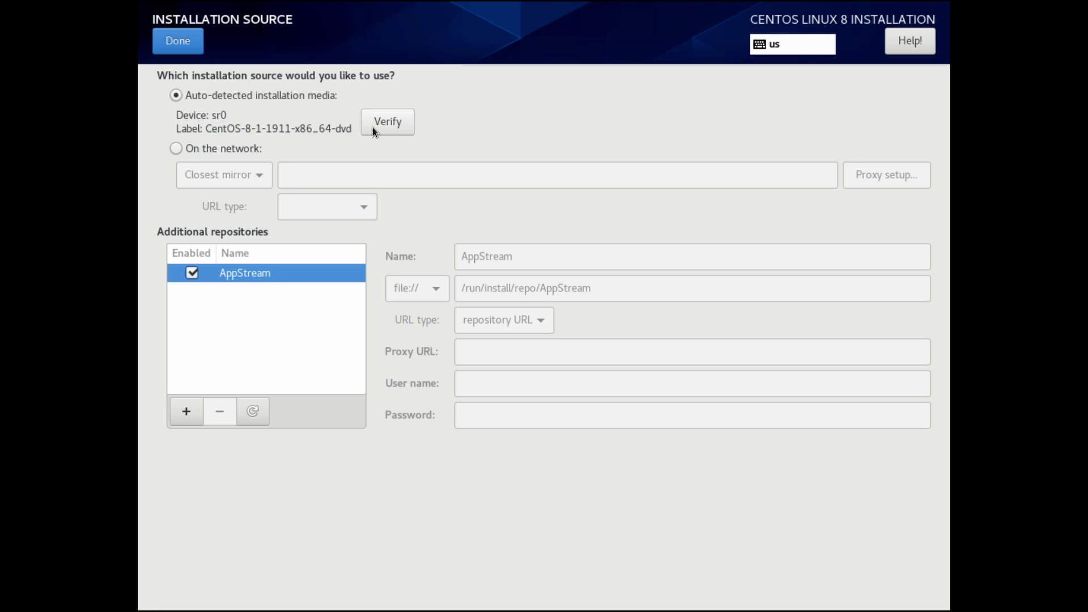
pyautogui.click(179, 51)
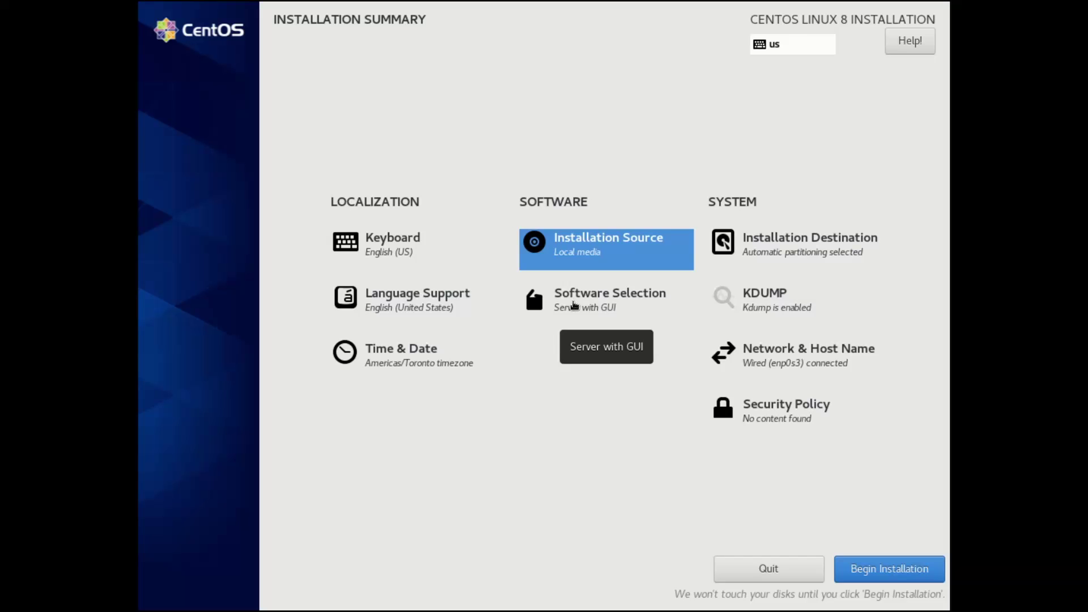
pyautogui.click(580, 300)
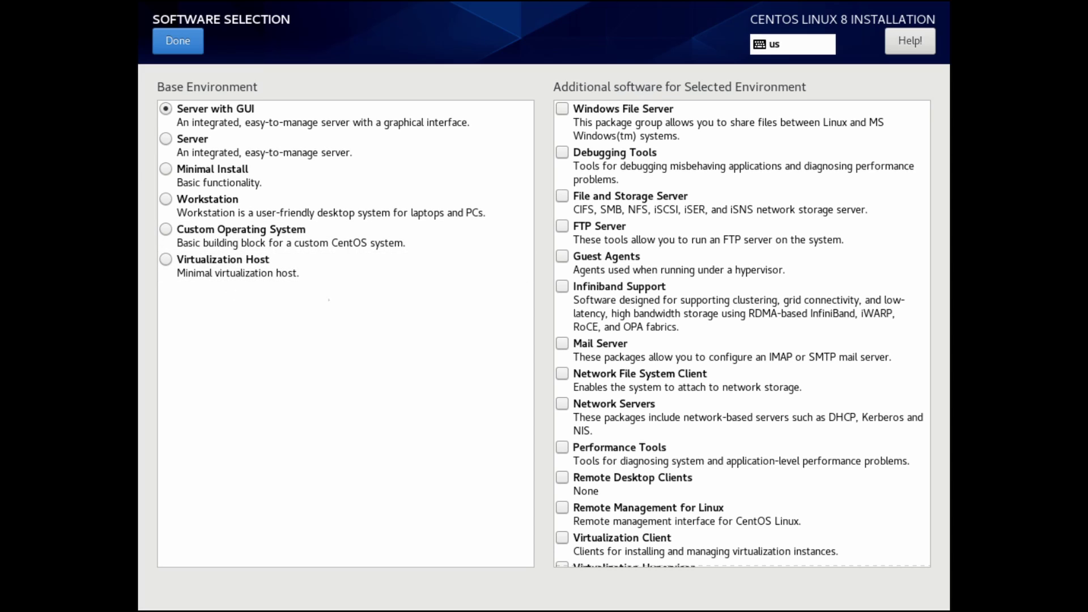
pyautogui.click(245, 129)
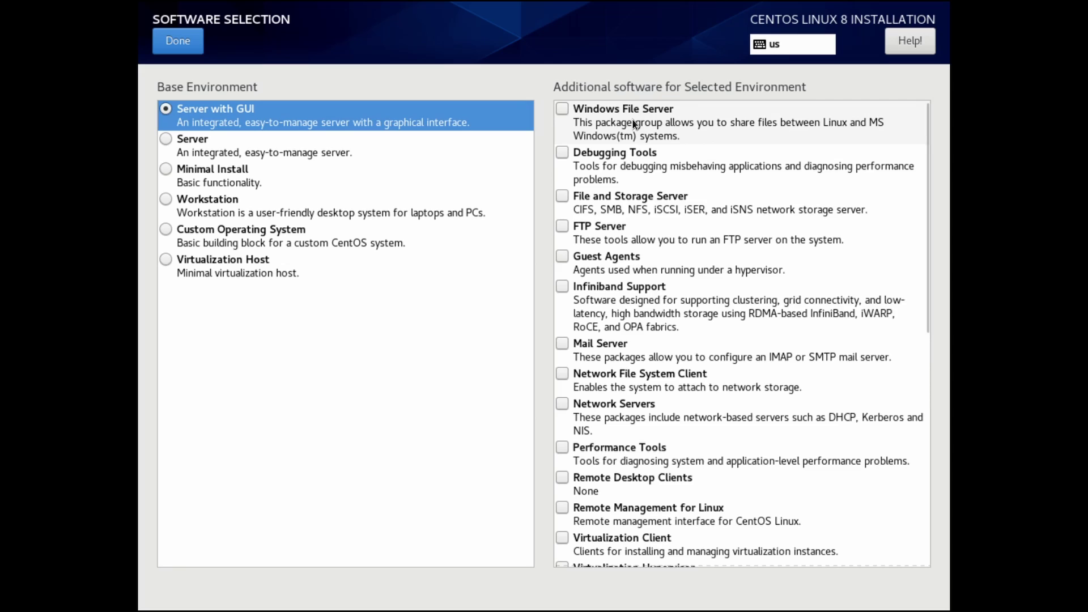
pyautogui.scroll(-2, 634, 130)
pyautogui.scroll(-12, 638, 136)
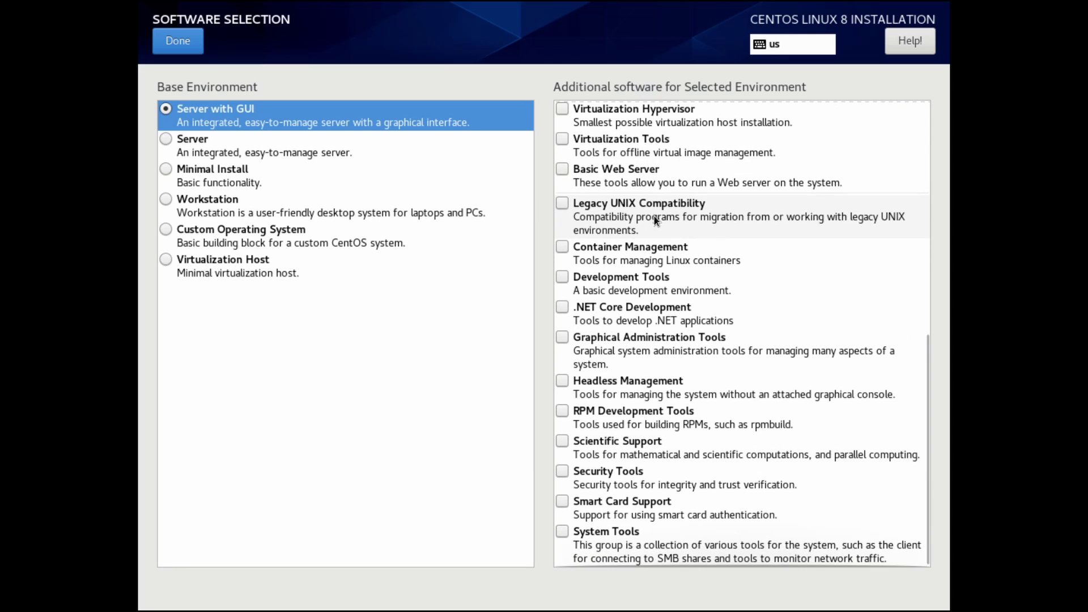
pyautogui.scroll(14, 656, 222)
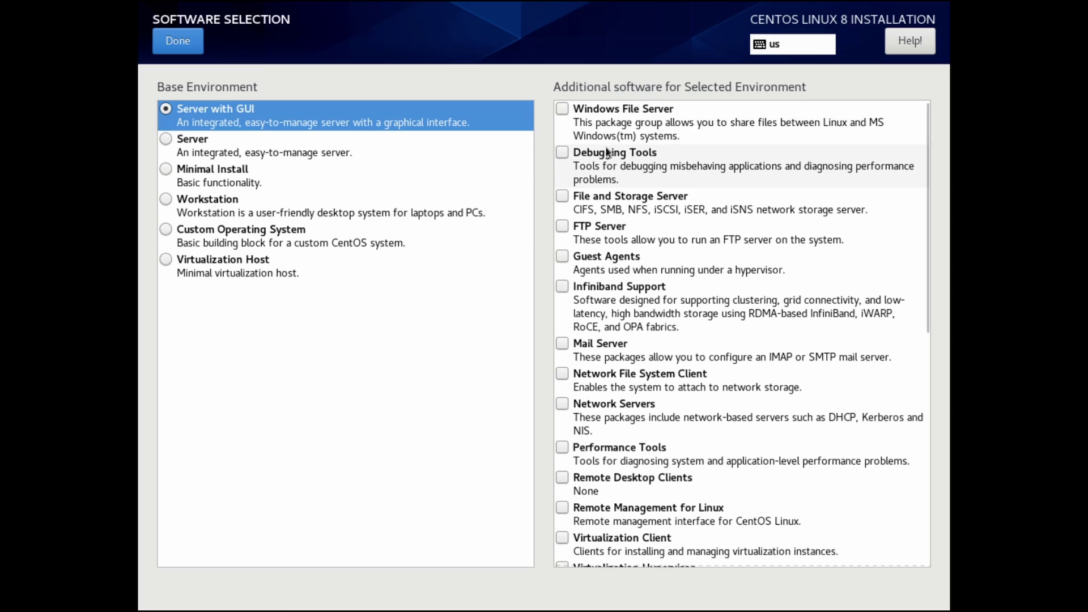
# - Tick Windows File Server, File and Storage, FTP, Mail, Development Tools, System Tools and Basic Web Server groups
pyautogui.click(562, 108)
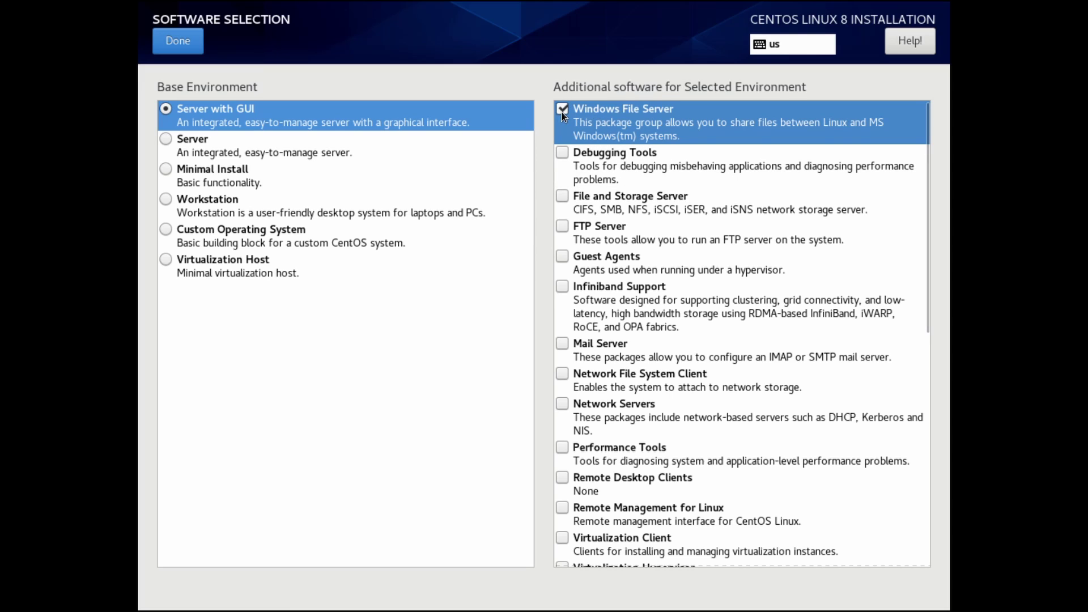
pyautogui.click(603, 201)
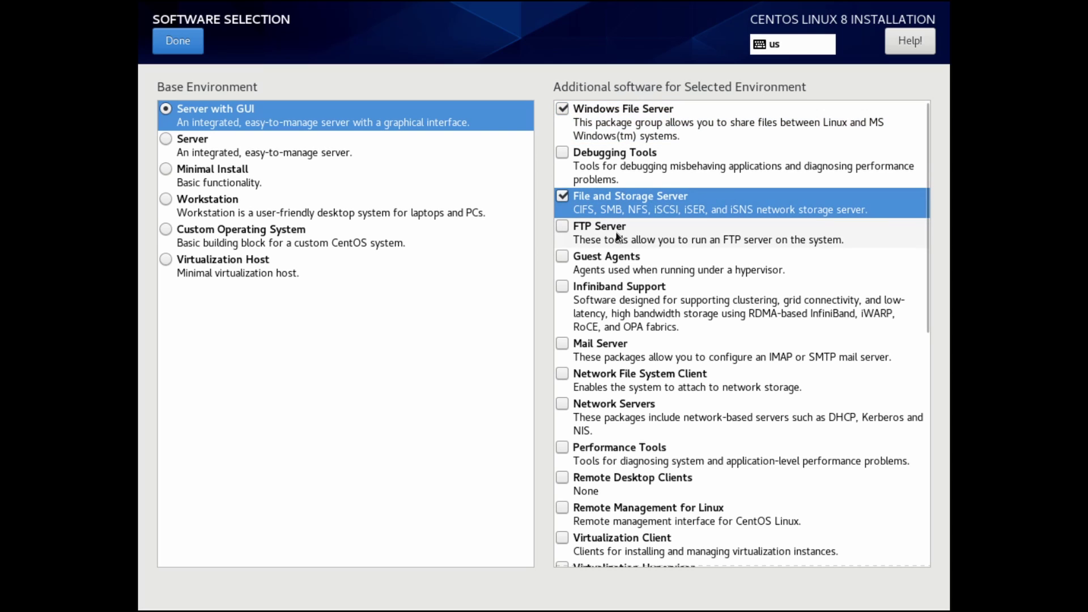
pyautogui.click(563, 224)
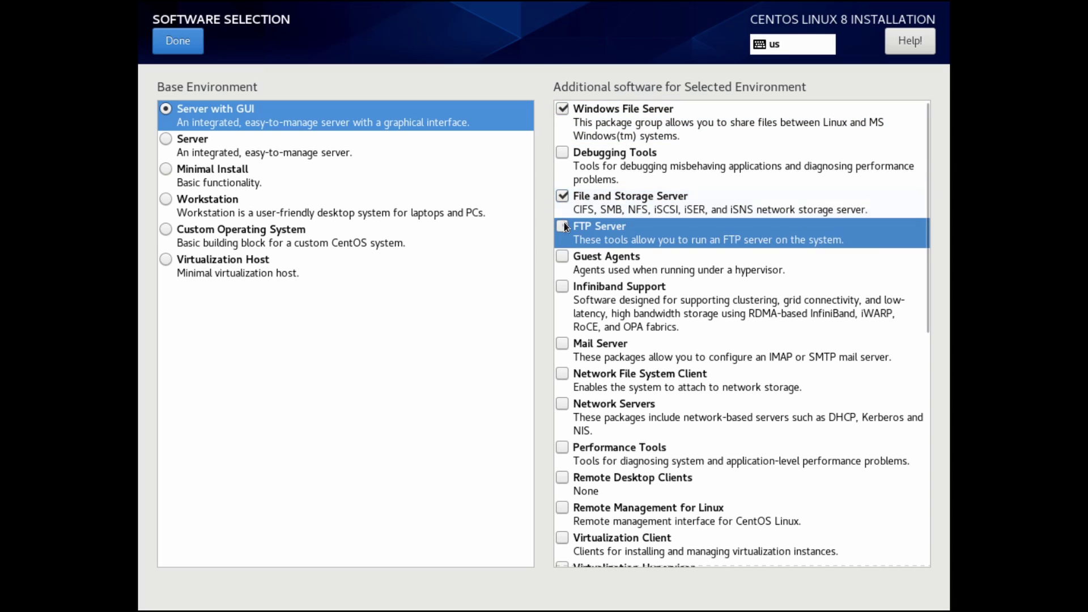
pyautogui.click(564, 350)
pyautogui.scroll(-10, 573, 355)
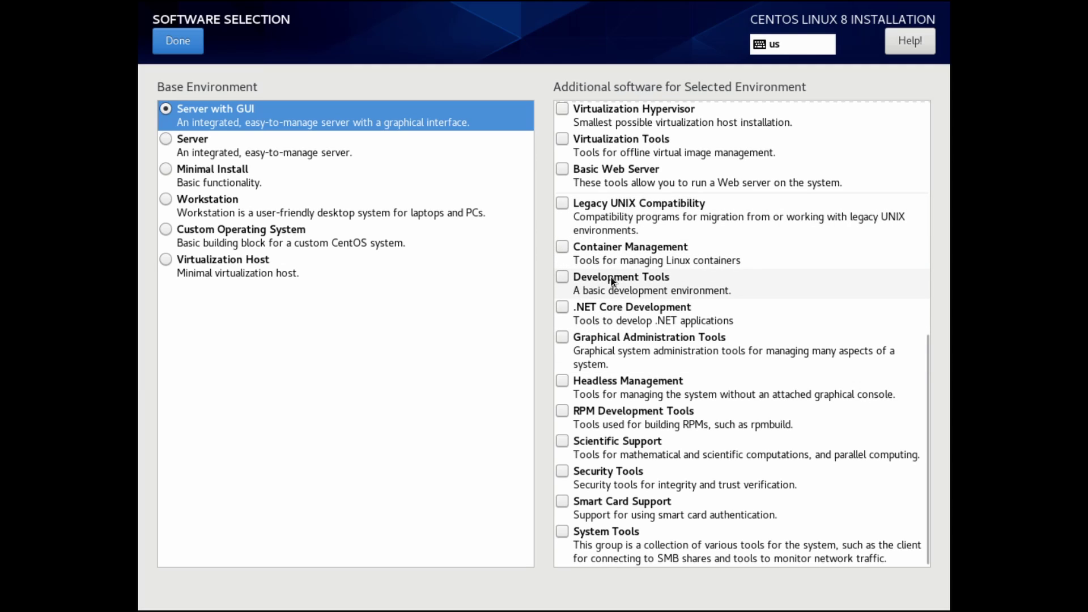
pyautogui.click(563, 277)
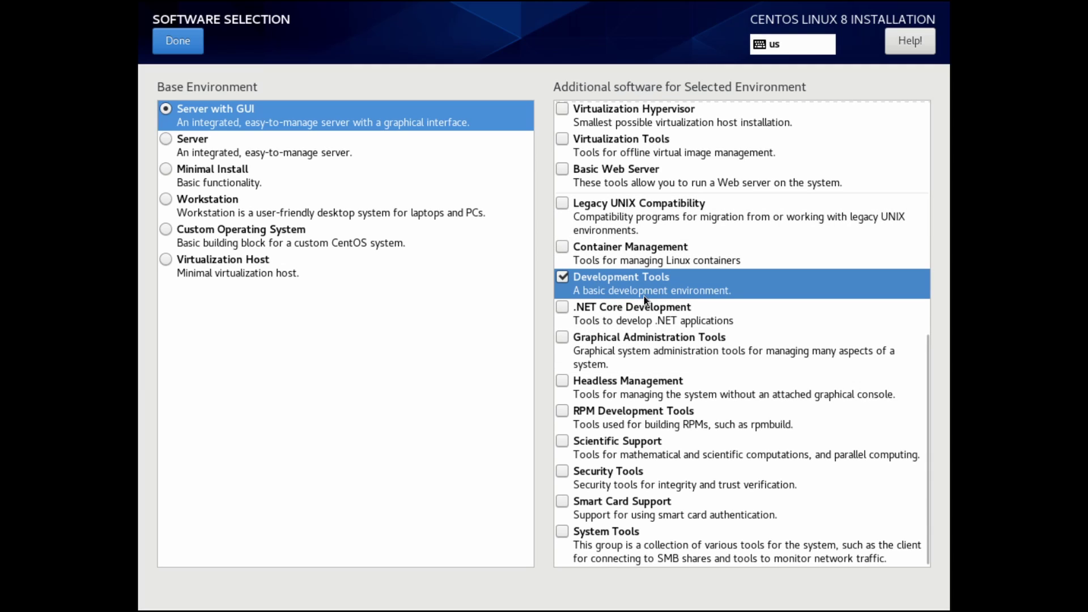
pyautogui.click(560, 532)
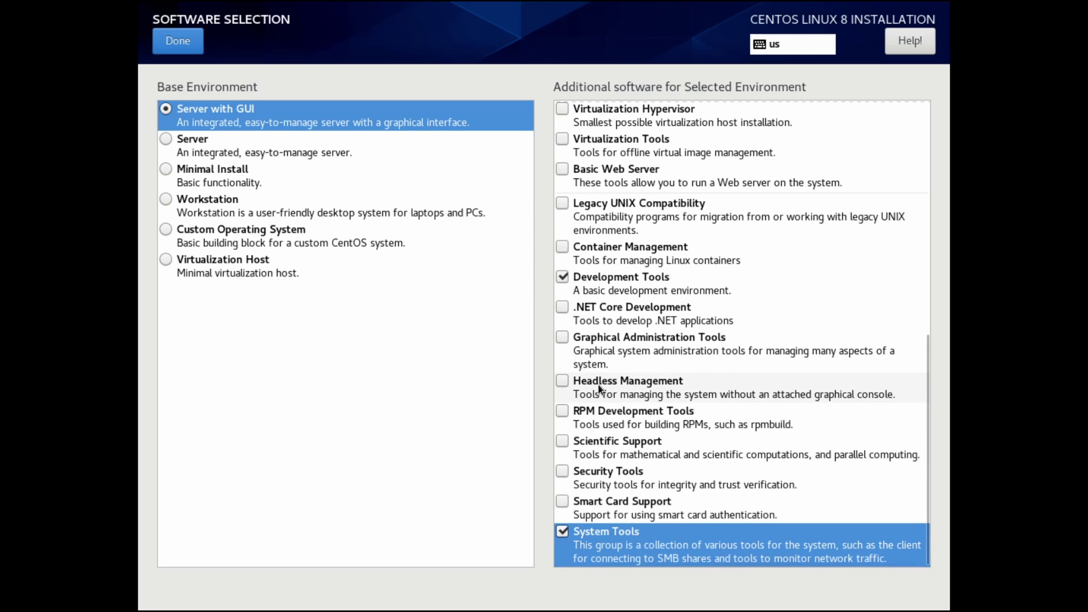
pyautogui.scroll(5, 617, 382)
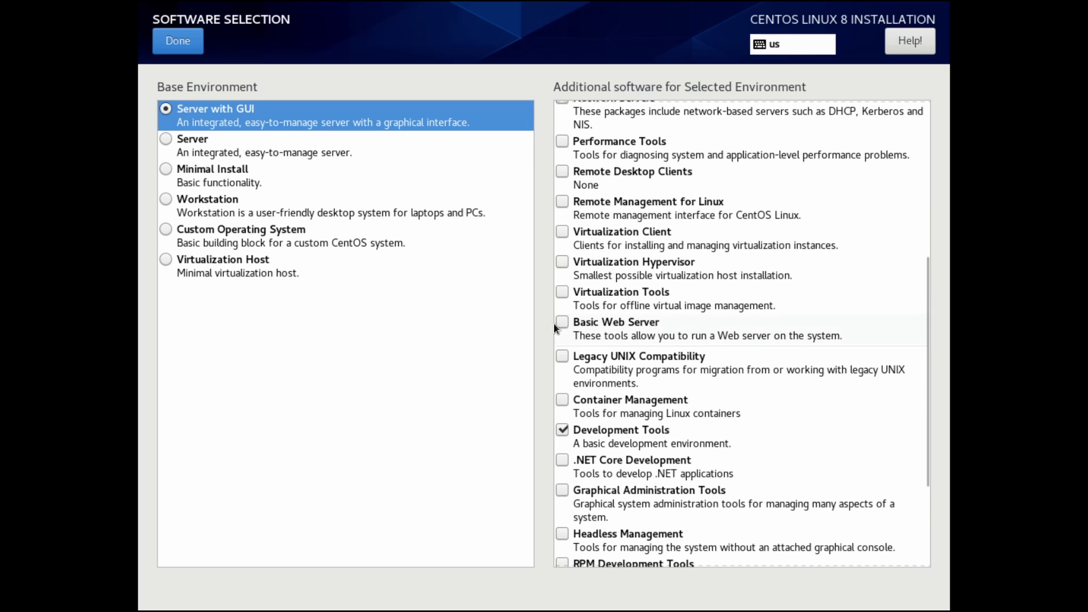
pyautogui.click(564, 324)
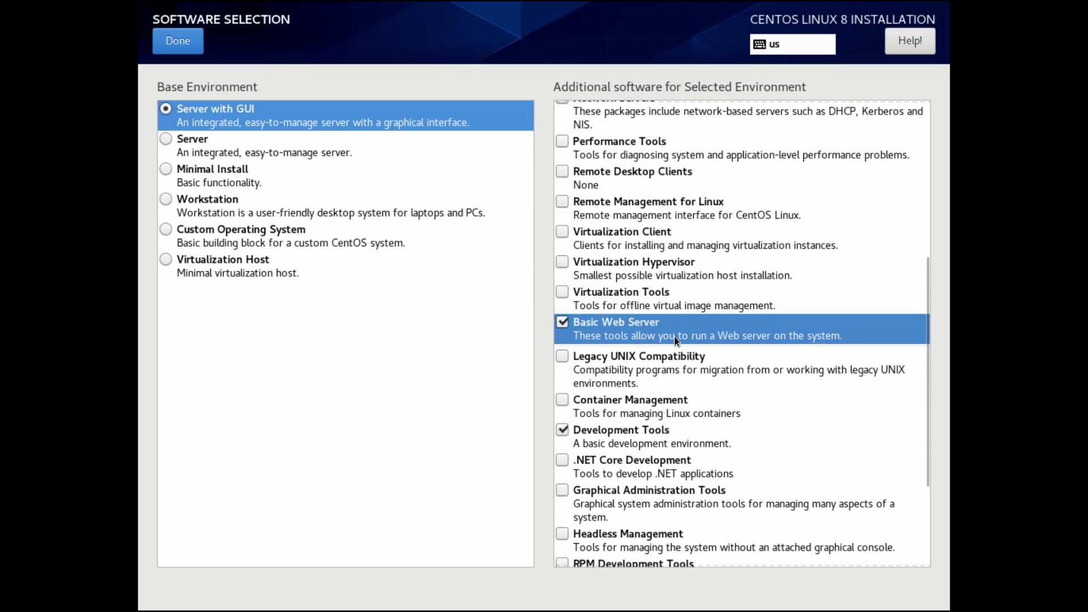
pyautogui.scroll(10, 702, 333)
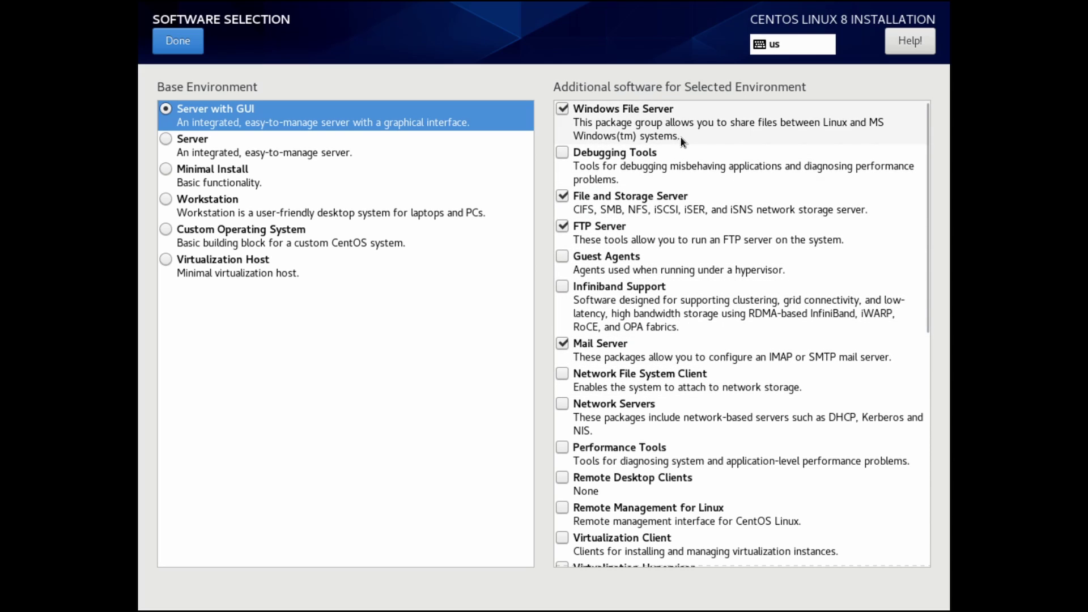
pyautogui.scroll(-5, 716, 425)
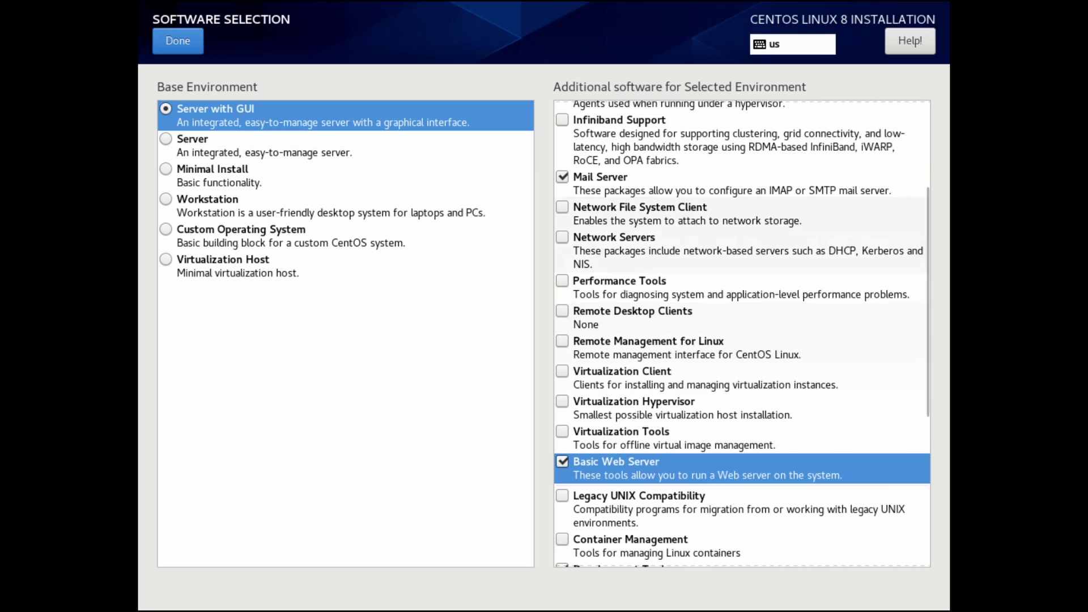
pyautogui.scroll(3, 620, 326)
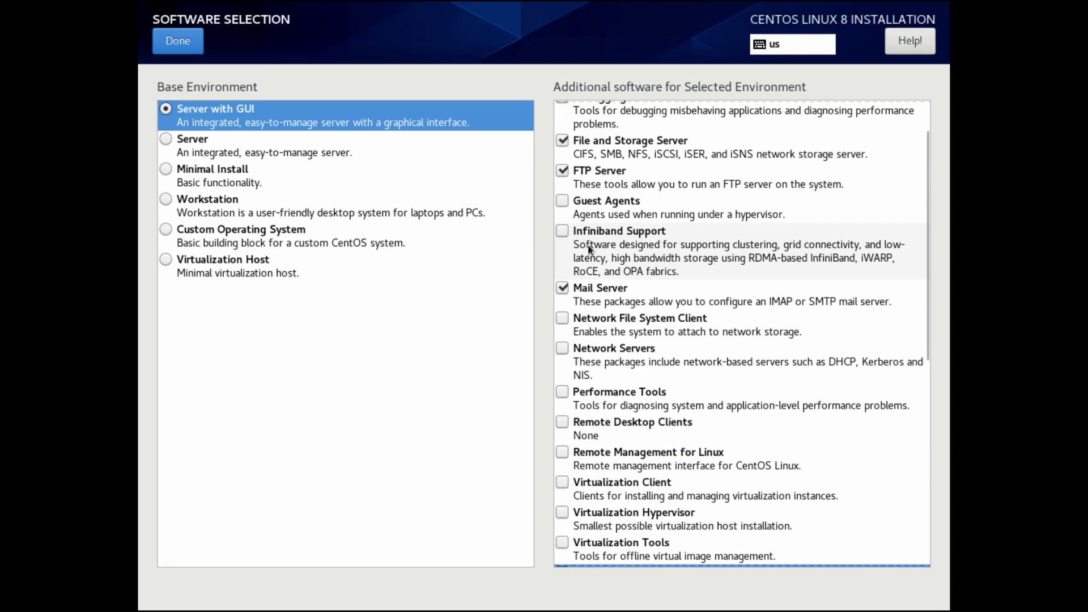
pyautogui.scroll(2, 595, 254)
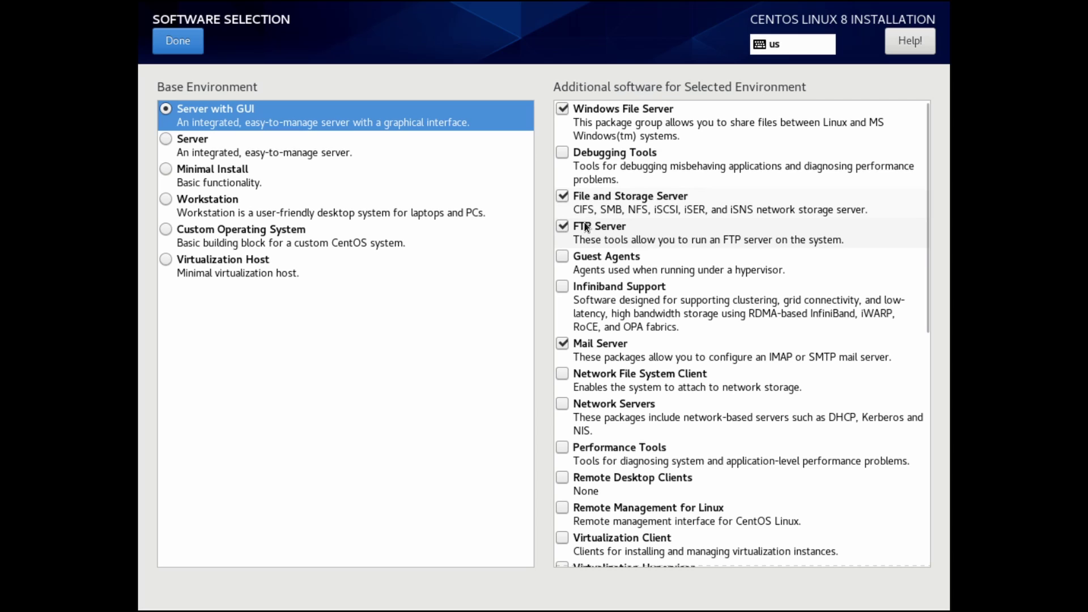
# - Untick FTP Server, File and Storage Server and Mail Server again, and accept the software selection
pyautogui.click(557, 227)
pyautogui.click(564, 199)
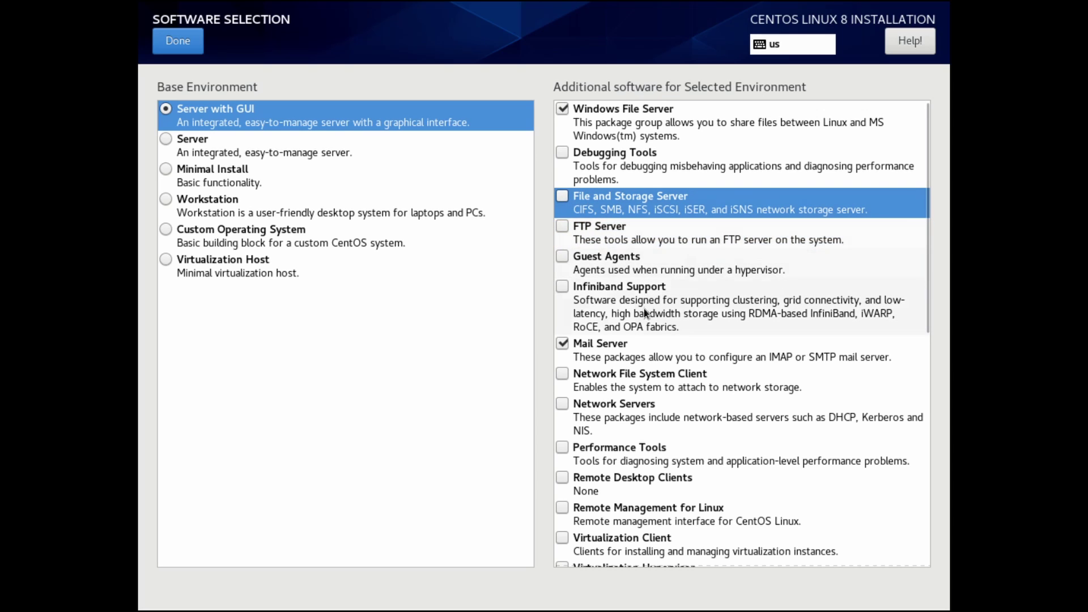
pyautogui.click(562, 344)
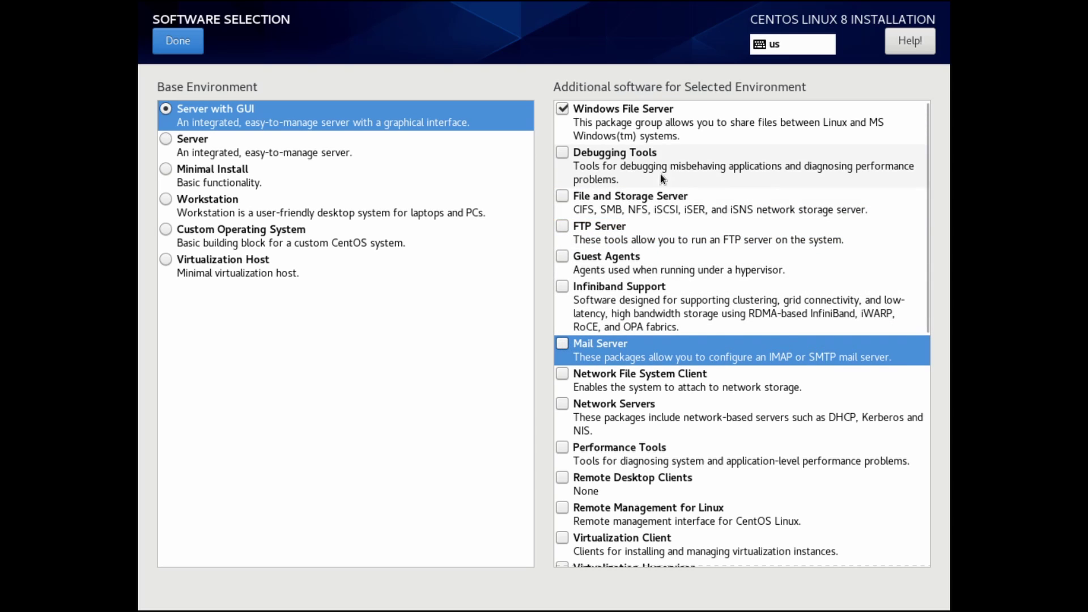
pyautogui.scroll(-3, 696, 283)
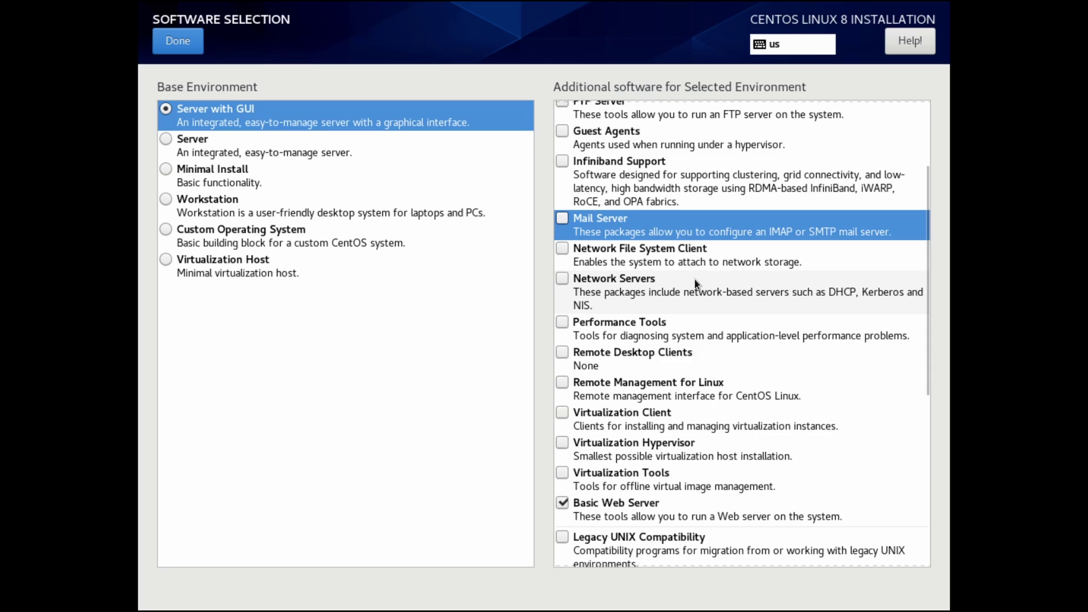
pyautogui.scroll(-8, 695, 280)
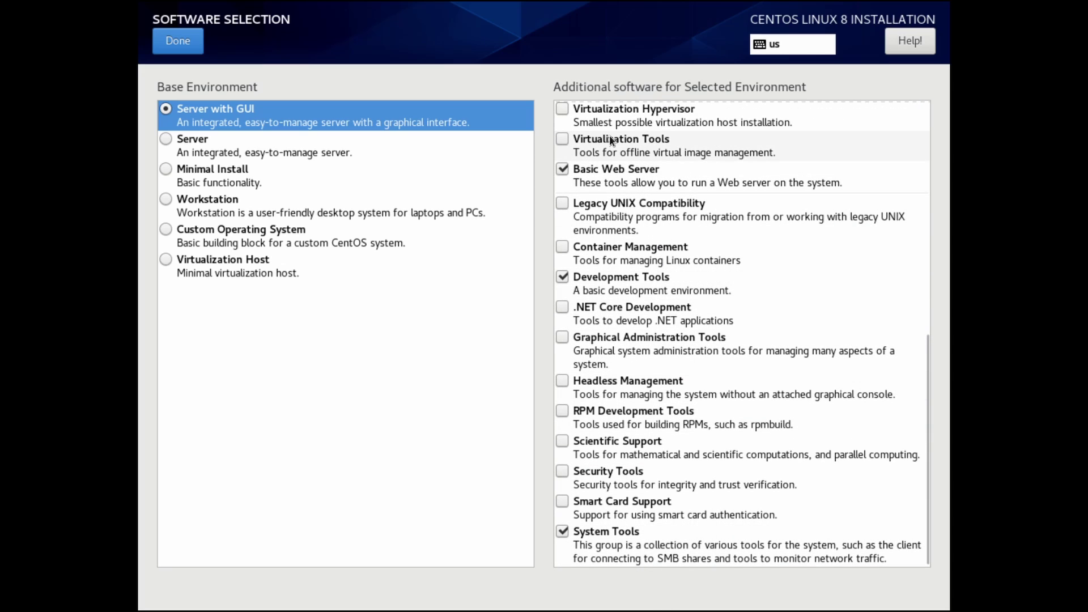
pyautogui.scroll(8, 674, 277)
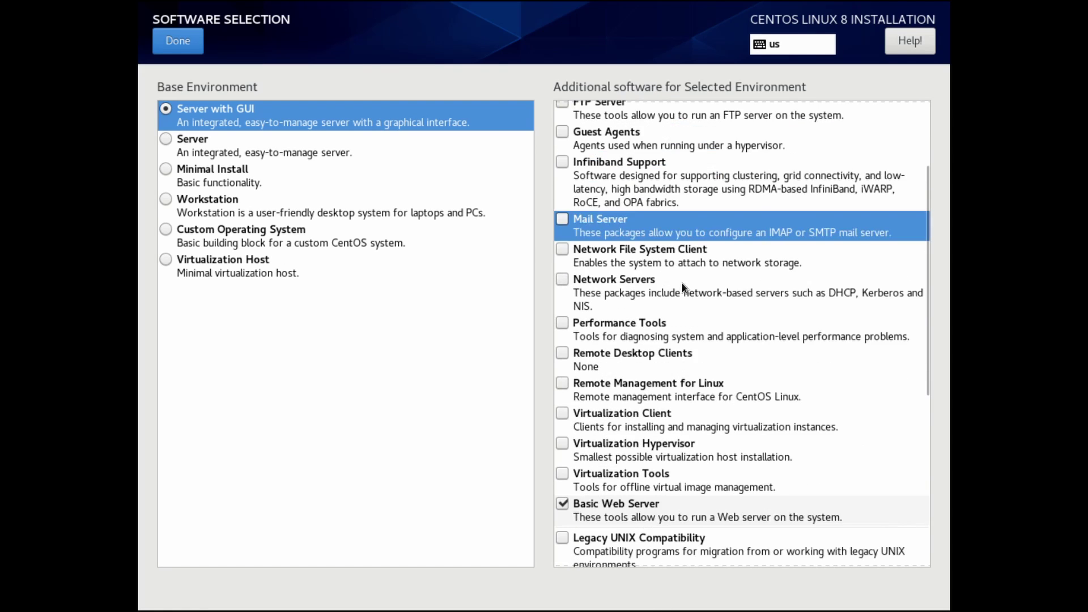
pyautogui.scroll(3, 682, 284)
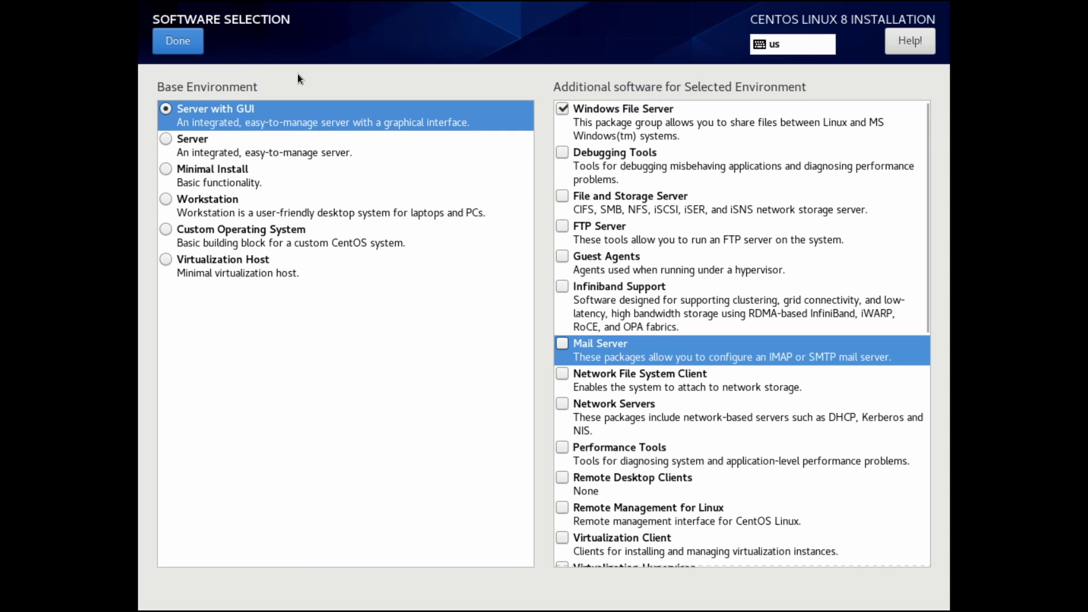
pyautogui.click(178, 40)
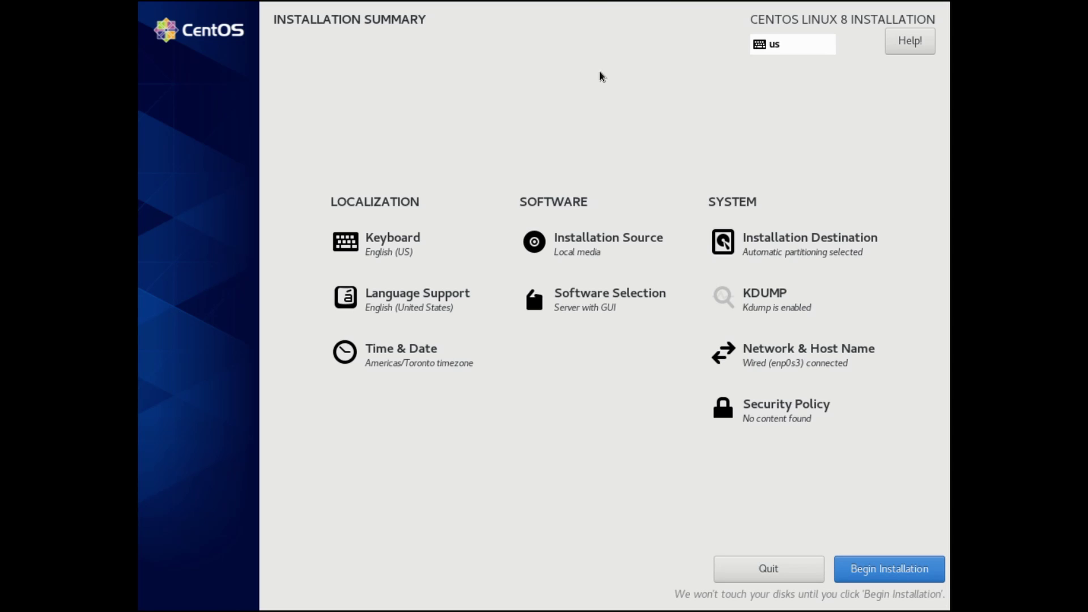
# - Begin the installation, then enter and confirm the root password
pyautogui.click(924, 585)
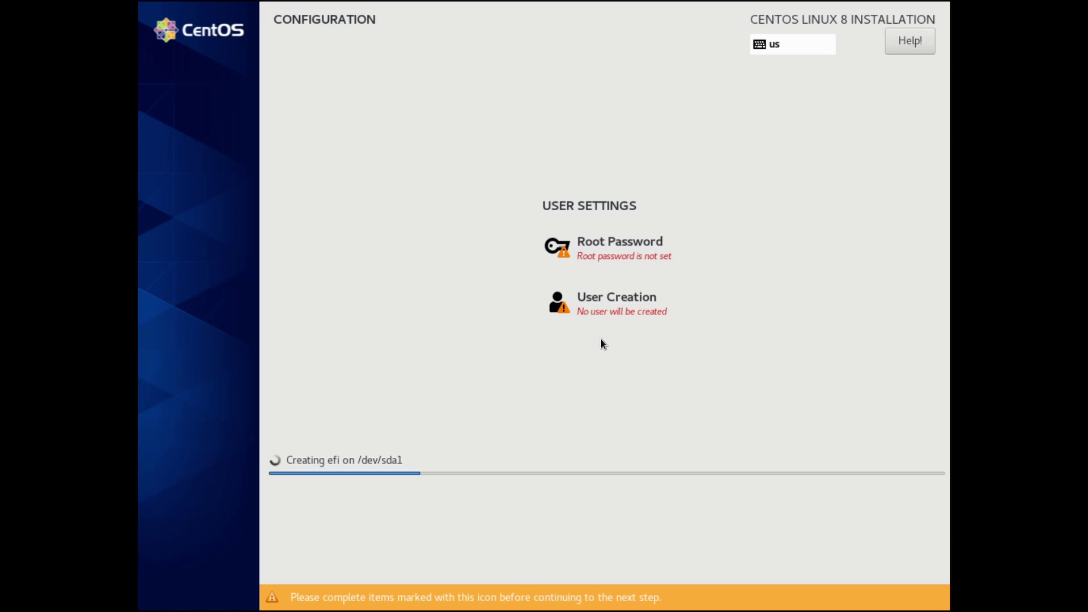
pyautogui.click(635, 244)
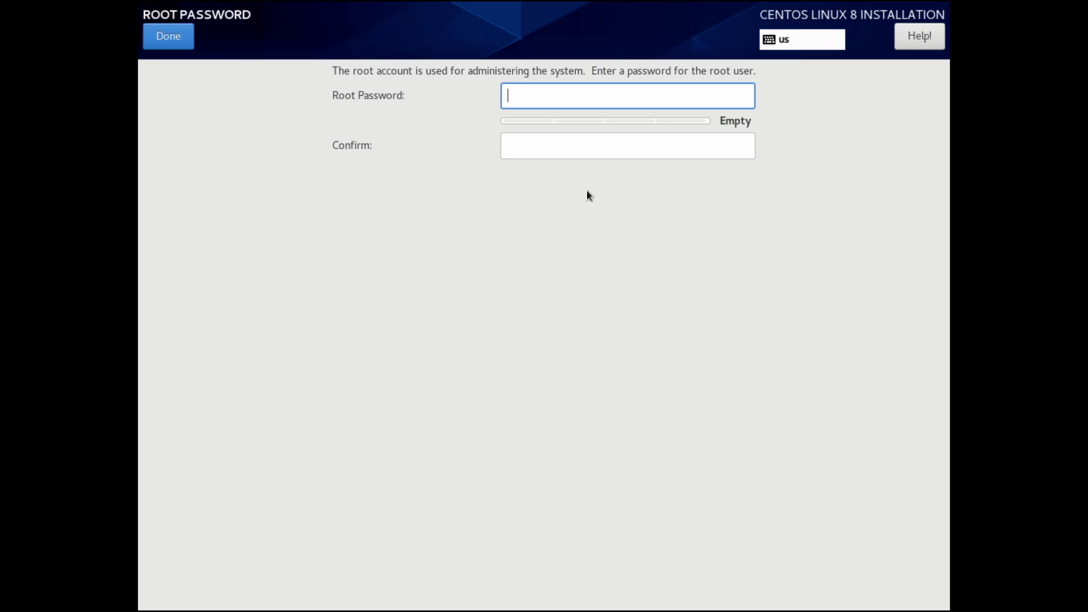
pyautogui.write('********')
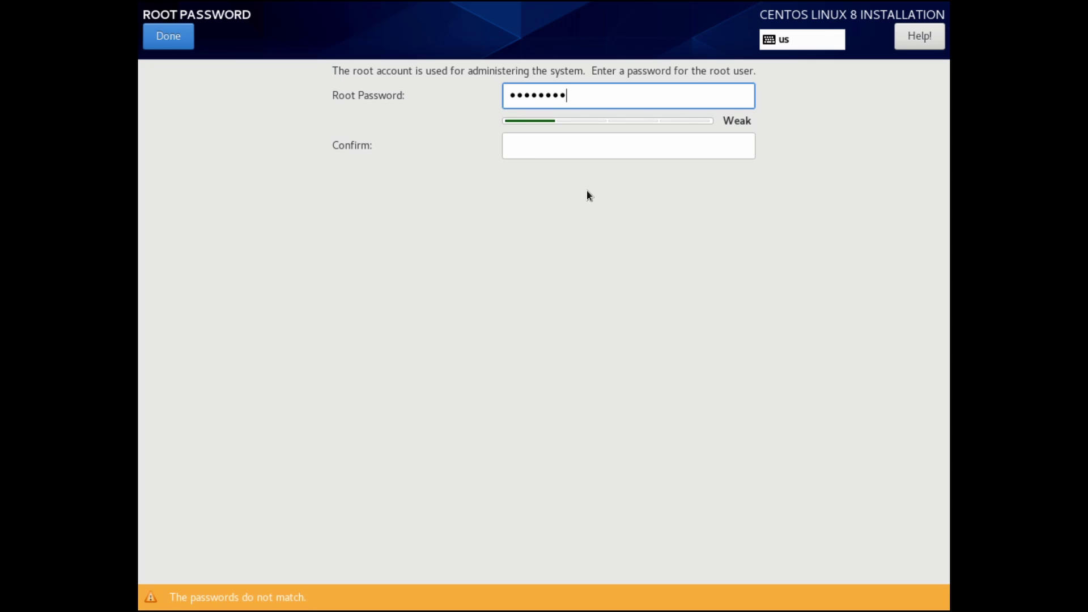
pyautogui.press('Tab')
pyautogui.write('********')
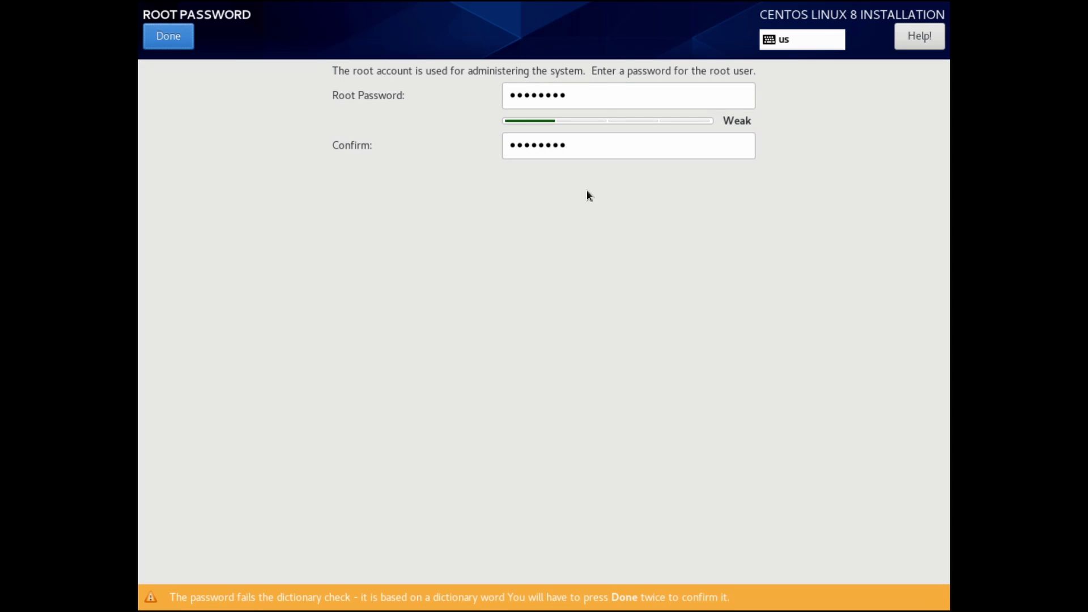
pyautogui.click(168, 41)
# - Confirm the weak root password, then enter the new user's full name and a matching account password
pyautogui.click(168, 41)
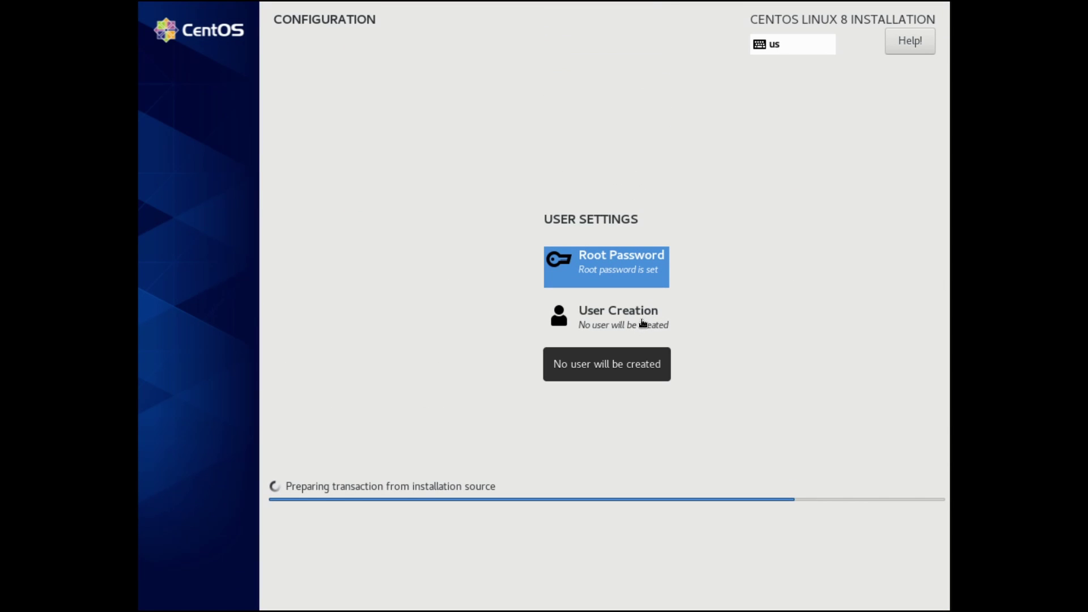
pyautogui.click(617, 322)
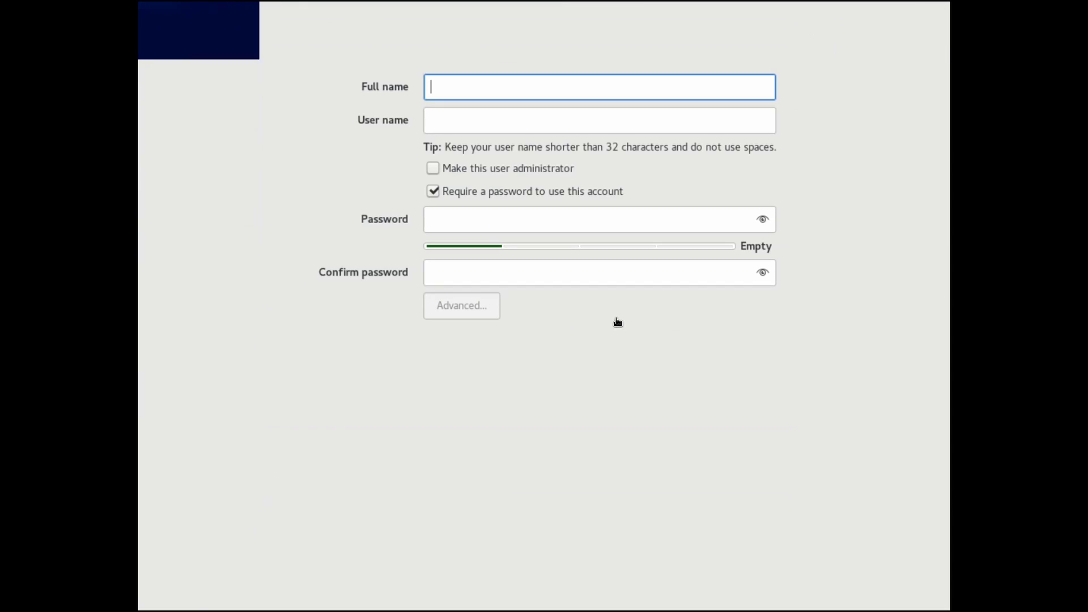
pyautogui.write('savvynik')
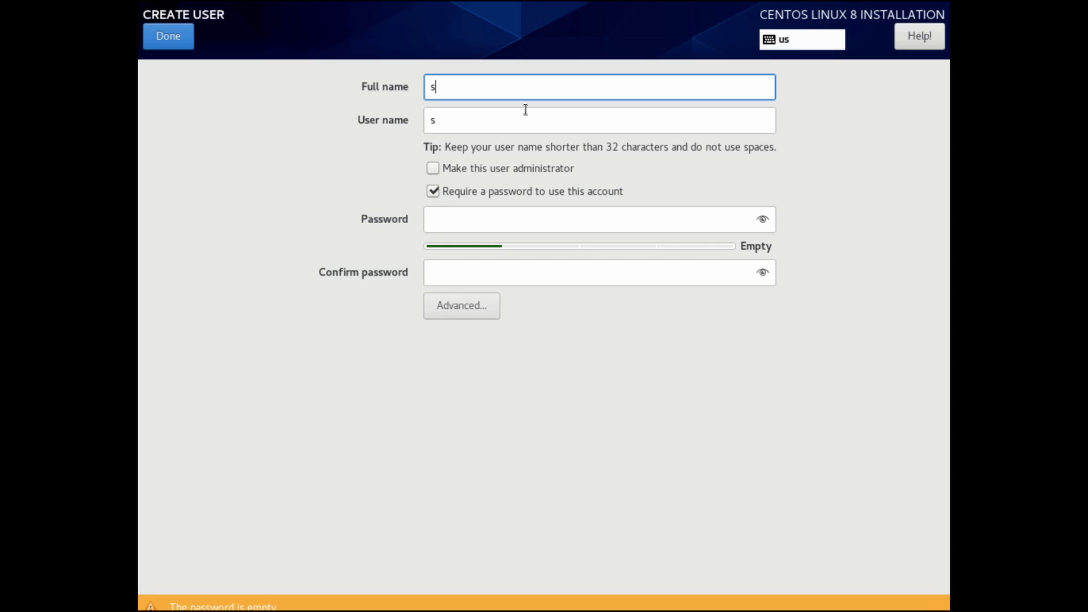
pyautogui.press('Tab')
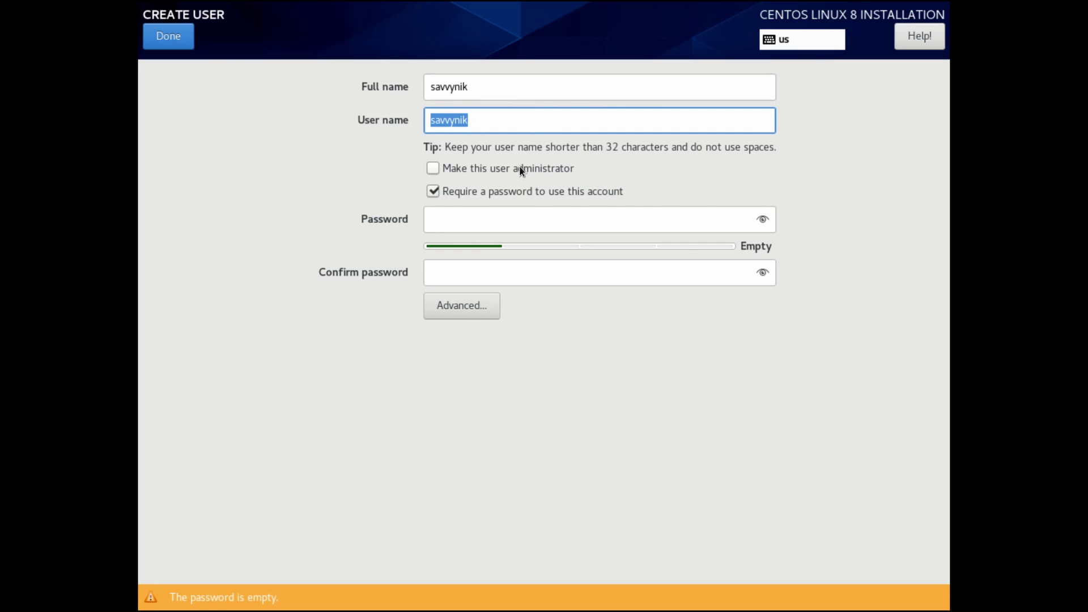
pyautogui.click(490, 216)
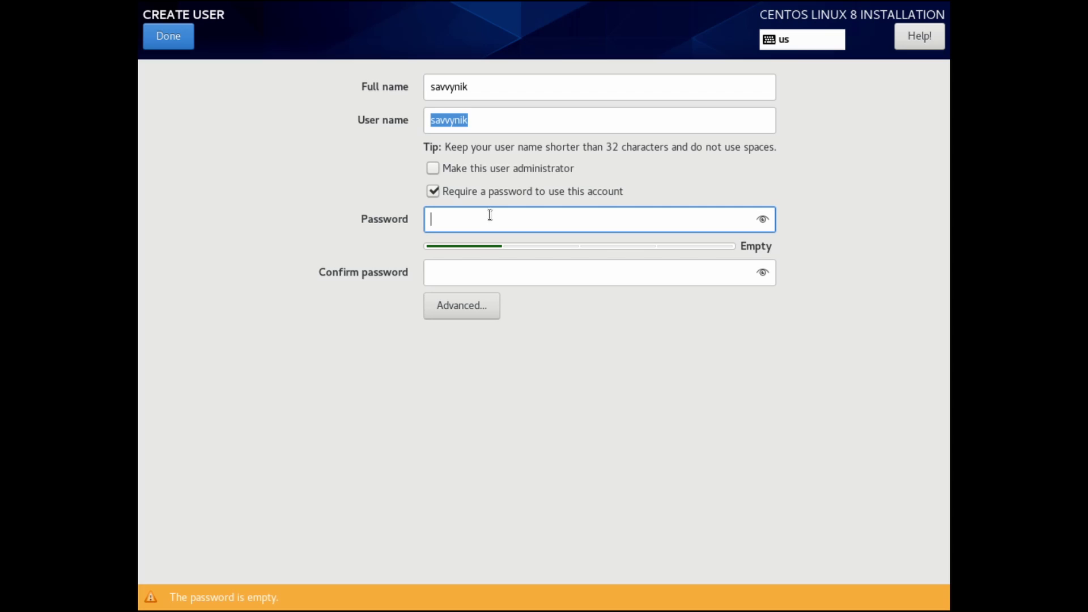
pyautogui.write('*********')
pyautogui.press('Tab')
pyautogui.write('*')
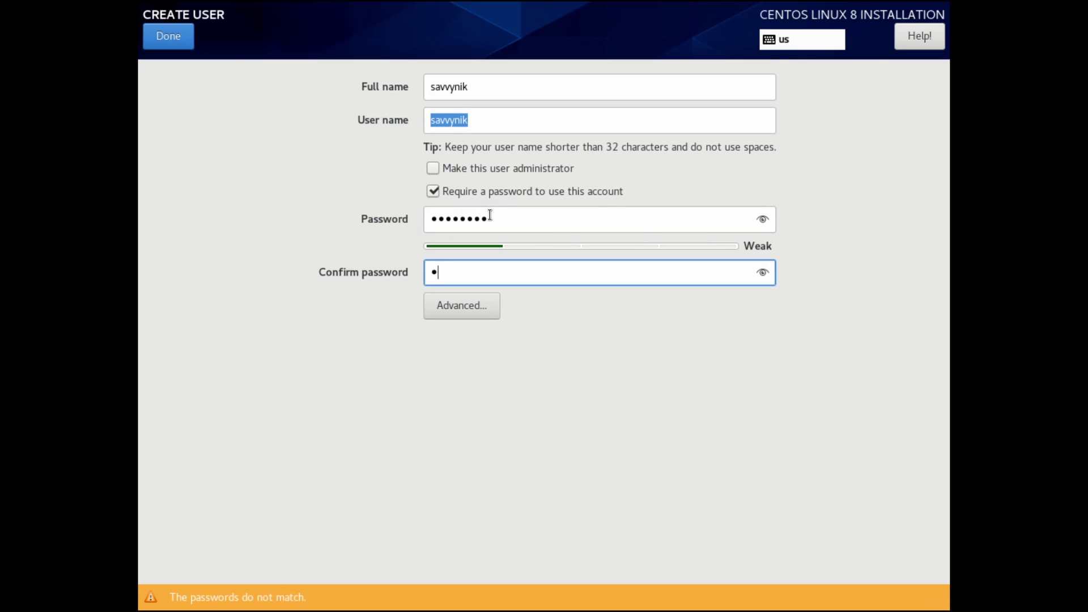
pyautogui.write('********')
pyautogui.press('Tab')
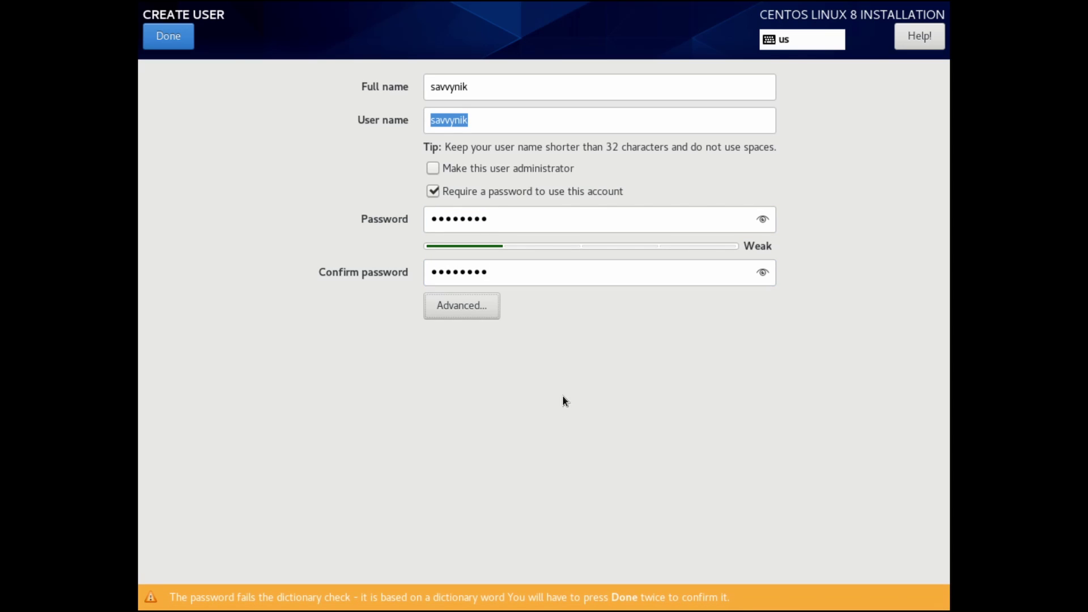
# - Inspect the Advanced user settings without changing anything and save the new user account
pyautogui.click(458, 305)
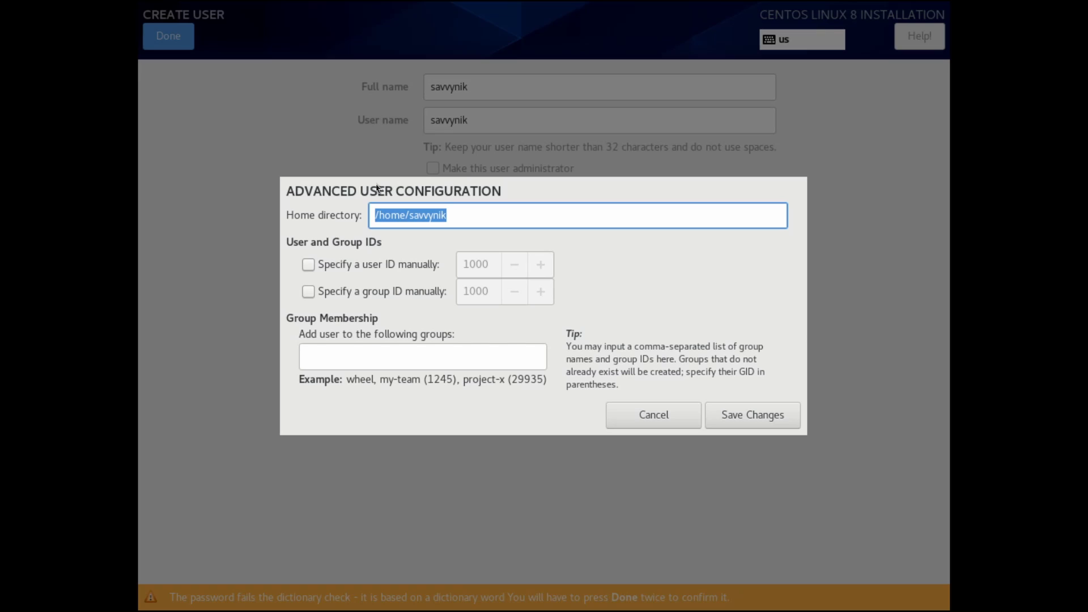
pyautogui.moveTo(450, 216); pyautogui.dragTo(413, 215)
pyautogui.click(487, 218)
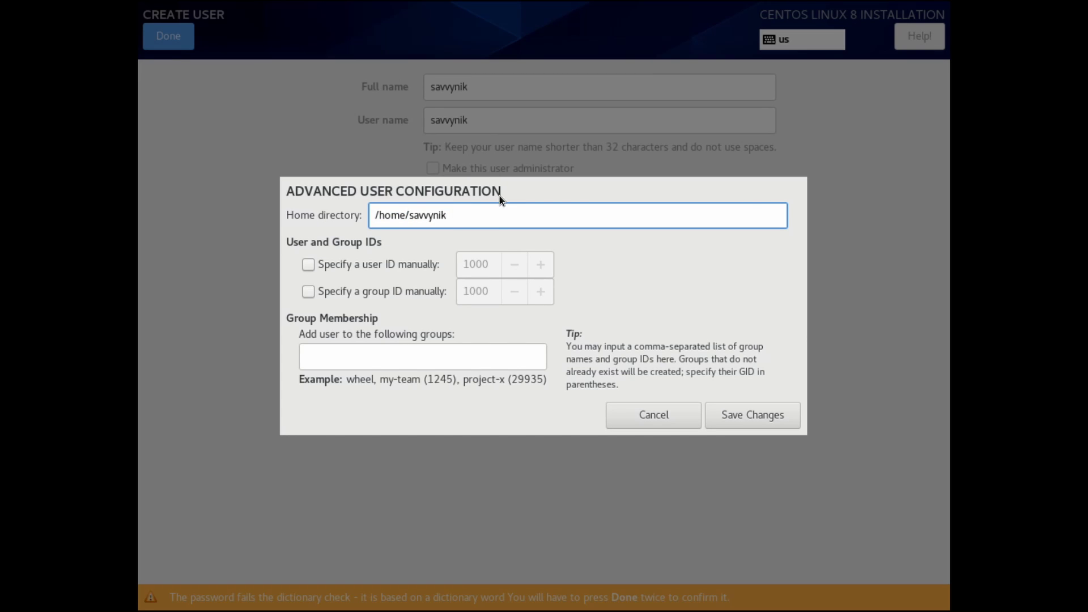
pyautogui.click(336, 347)
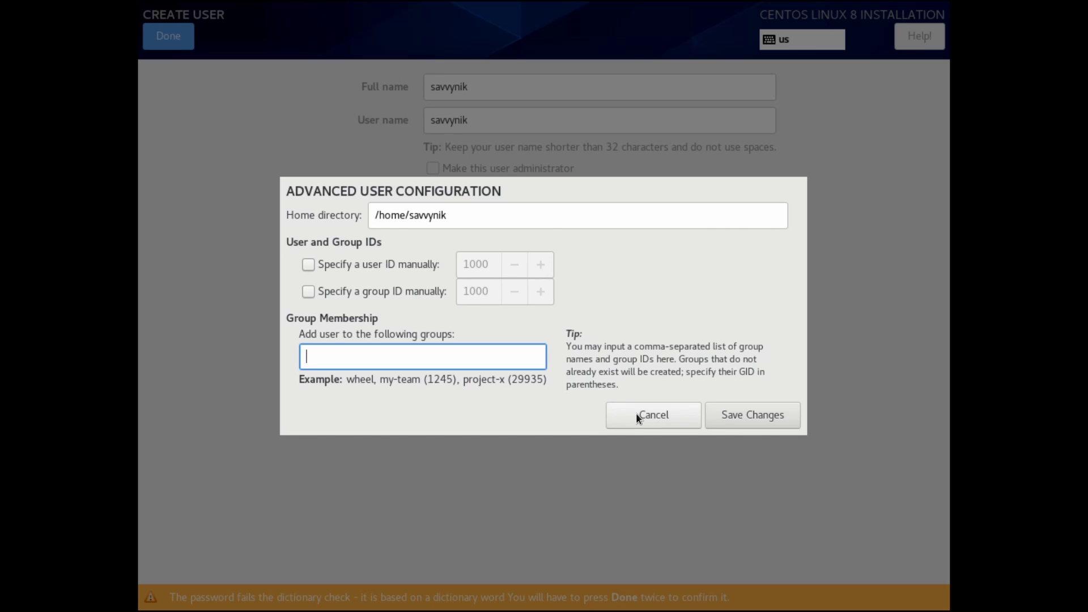
pyautogui.click(657, 412)
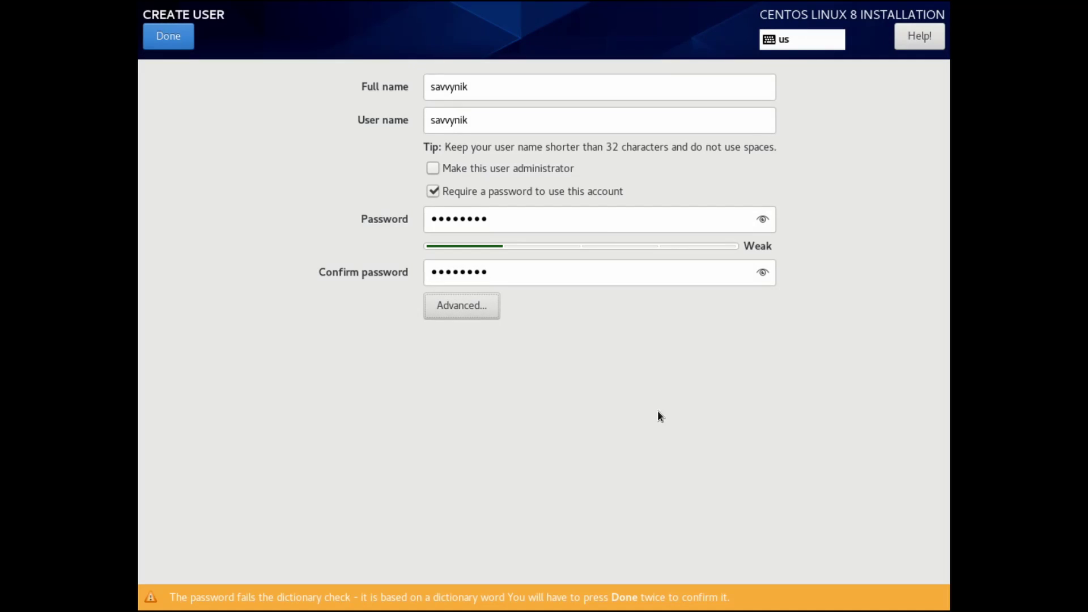
pyautogui.click(447, 270)
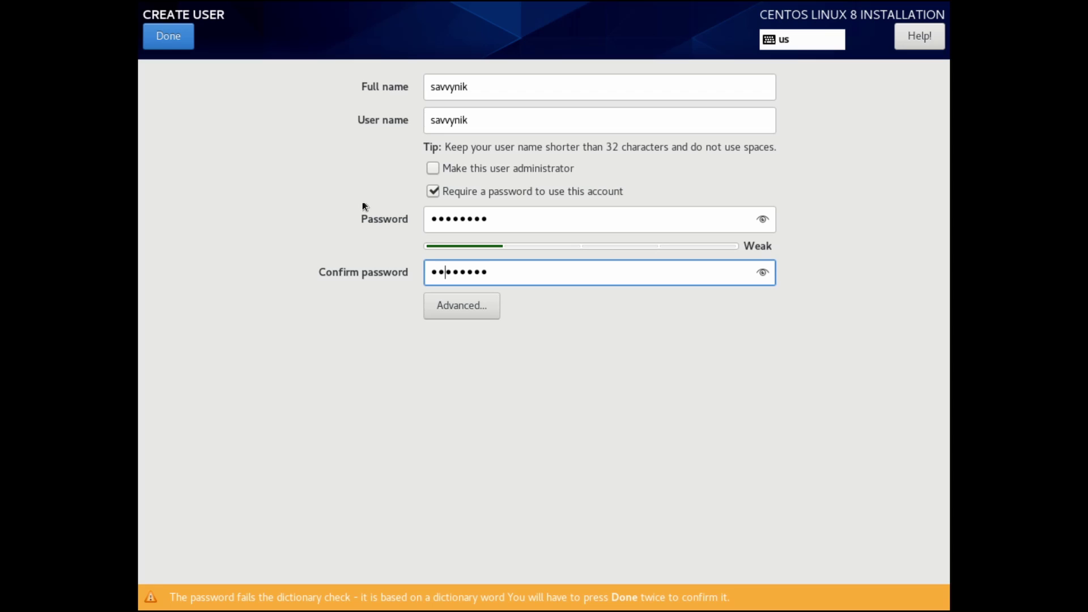
pyautogui.click(172, 44)
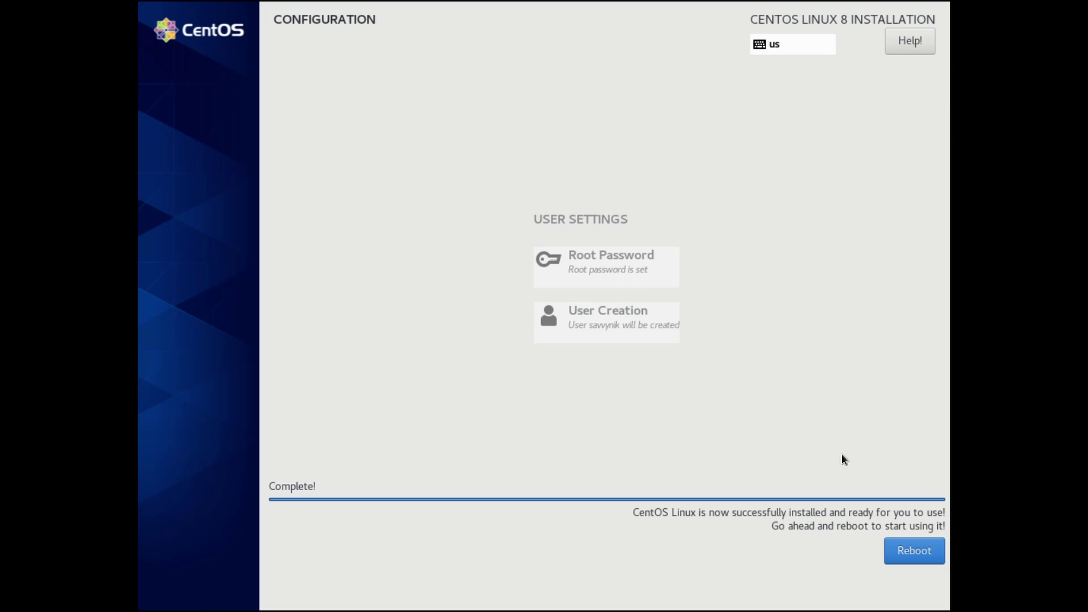
# - Reboot, tick I accept the license agreement, finish configuration, and log in with the new user's password
pyautogui.click(901, 549)
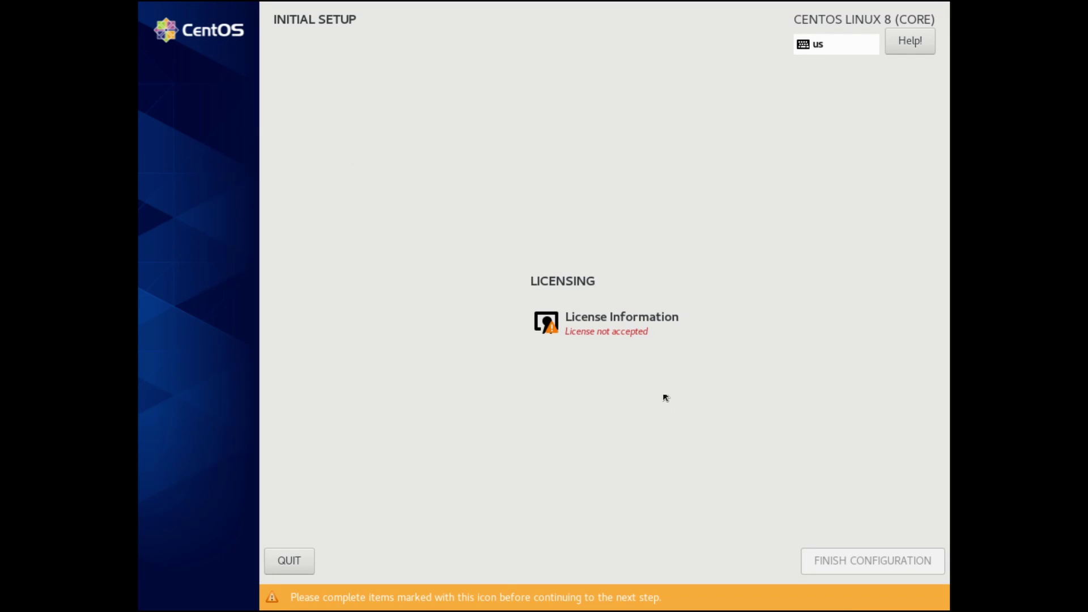
pyautogui.click(636, 336)
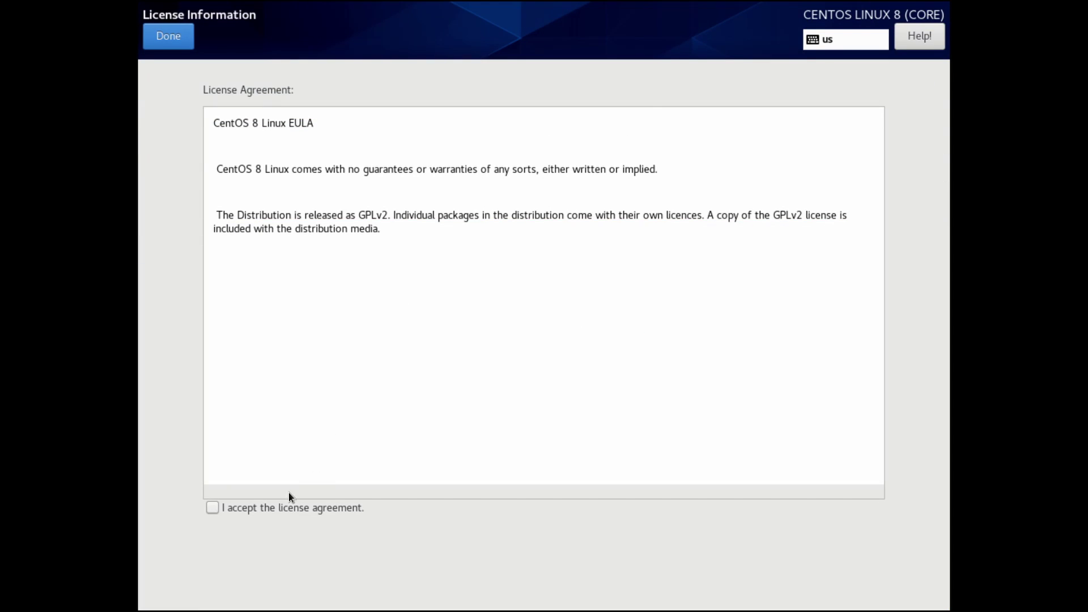
pyautogui.click(212, 508)
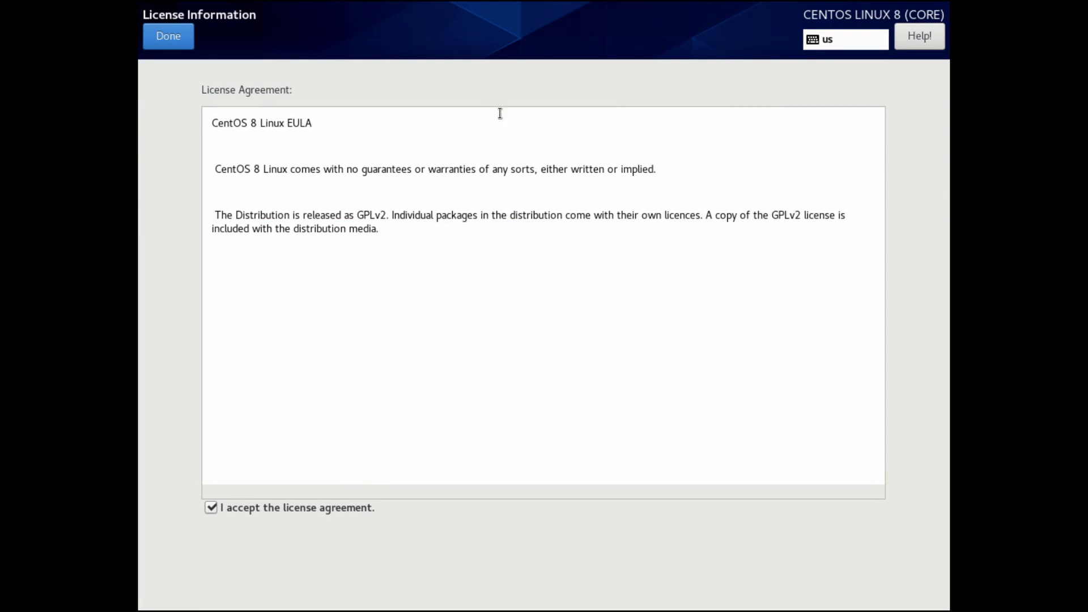
pyautogui.click(160, 48)
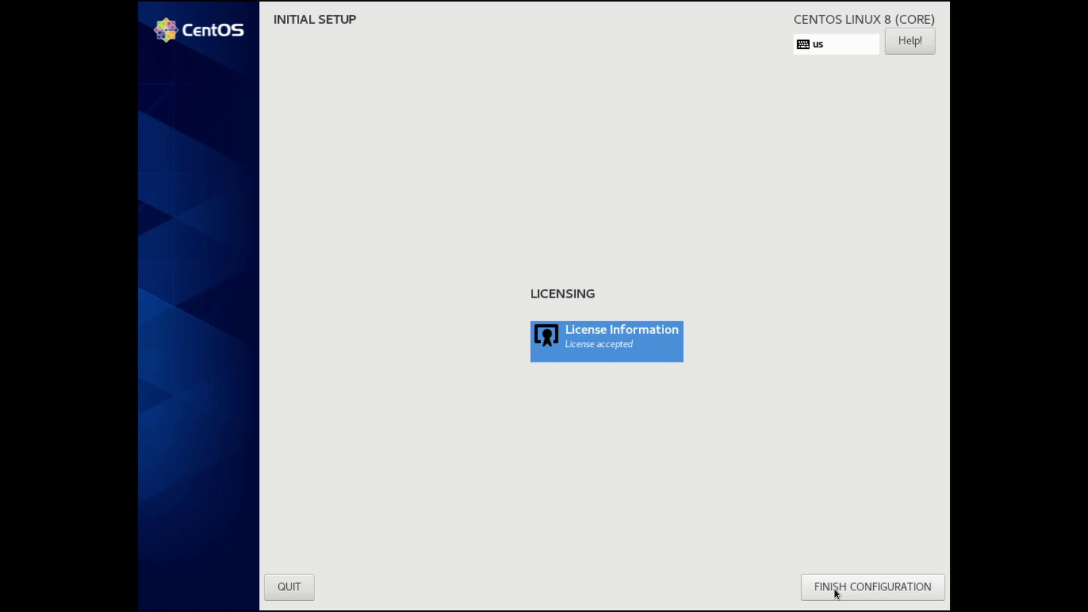
pyautogui.click(834, 590)
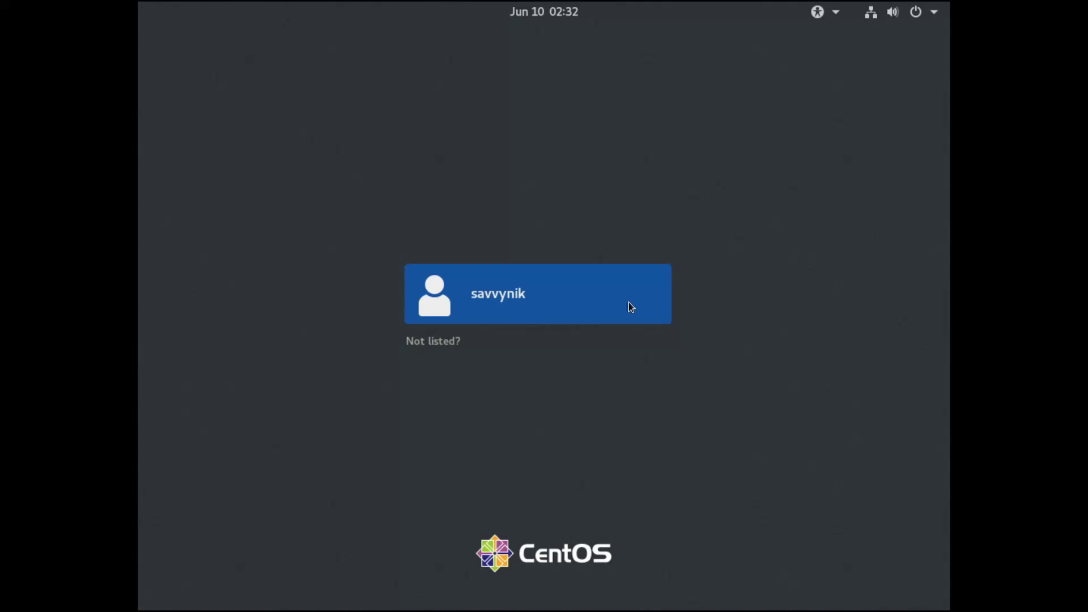
pyautogui.click(629, 306)
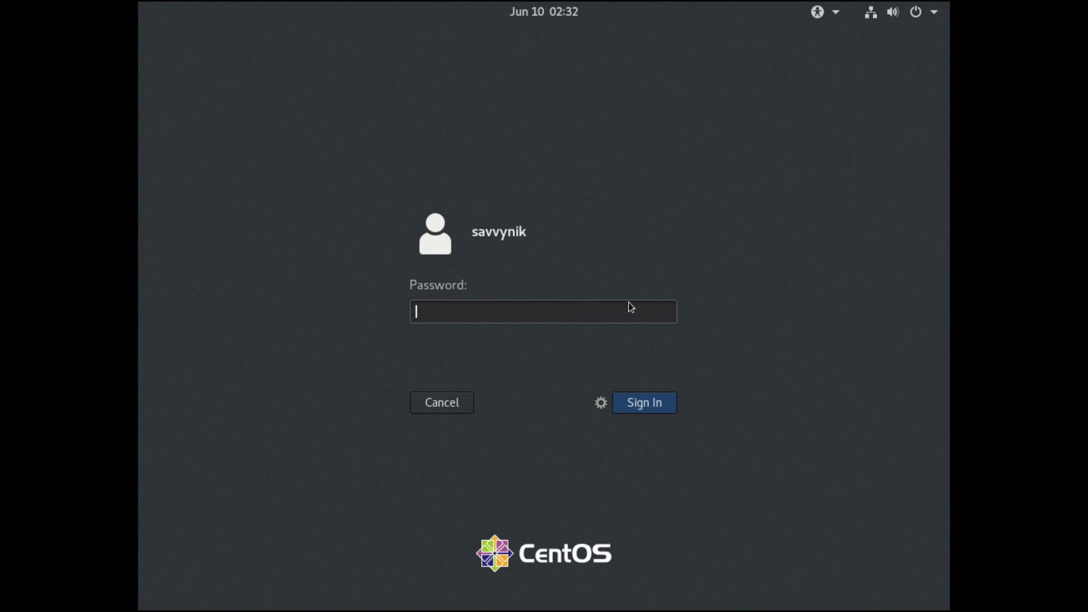
pyautogui.write('********')
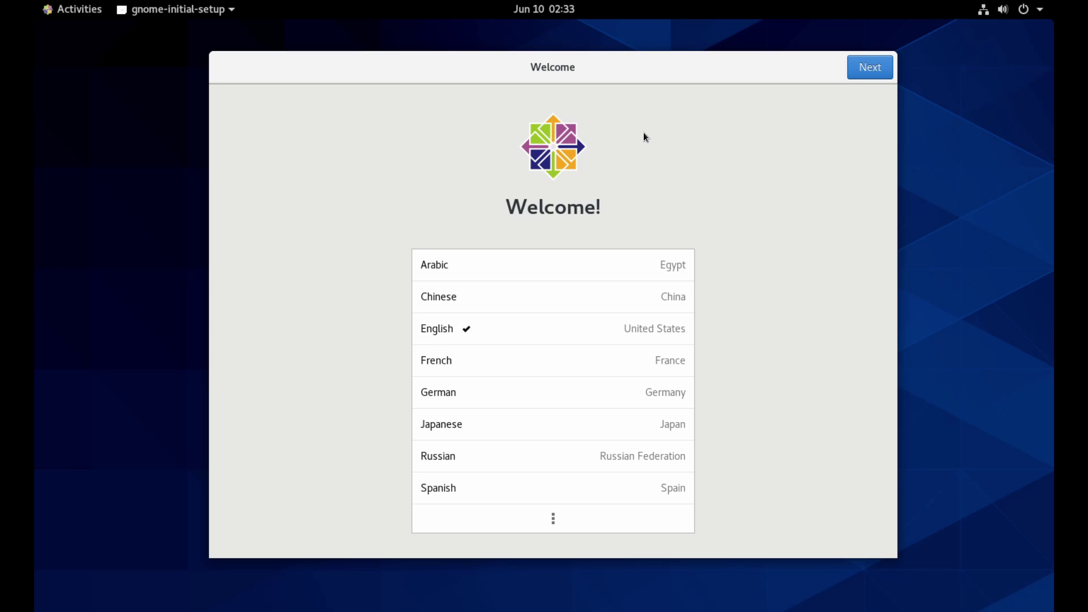
# - Keep English and the English (US) layout, switch Location Services off, skip Online Accounts, and start using CentOS
pyautogui.click(862, 72)
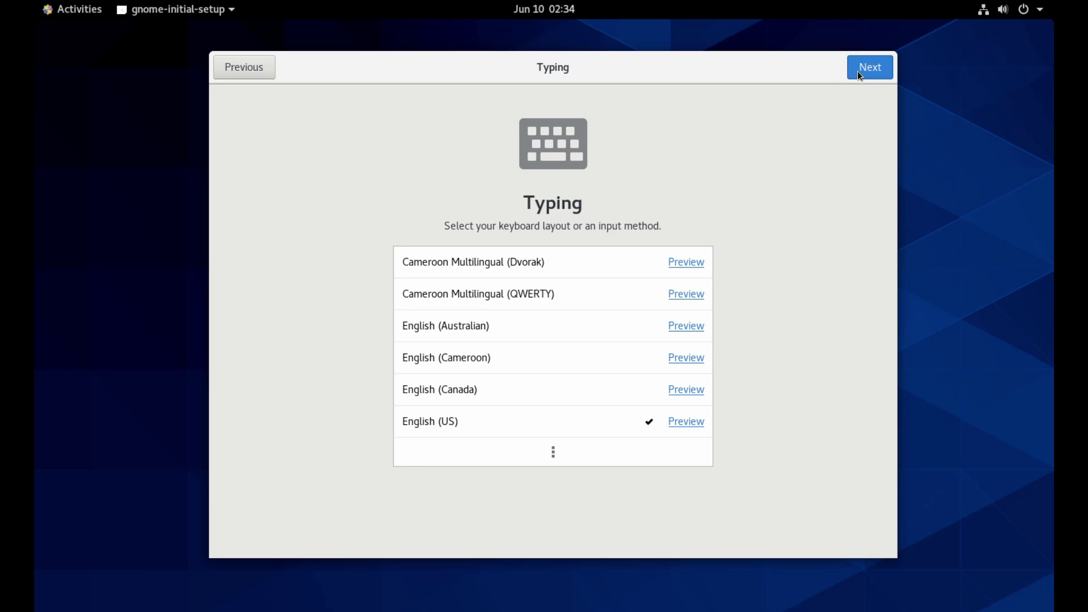
pyautogui.click(858, 70)
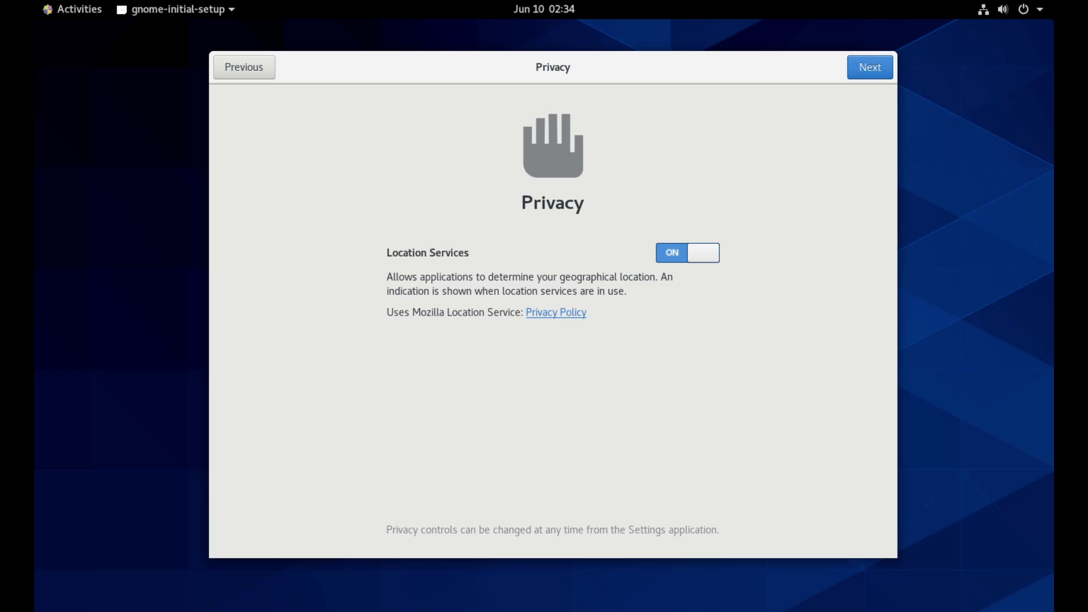
pyautogui.click(679, 255)
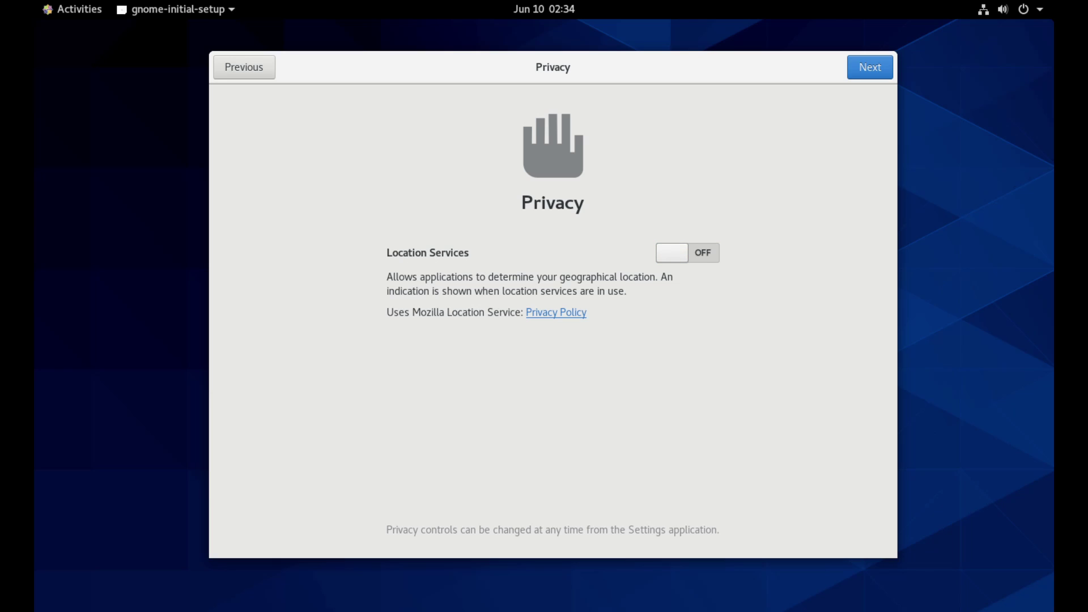
pyautogui.click(880, 69)
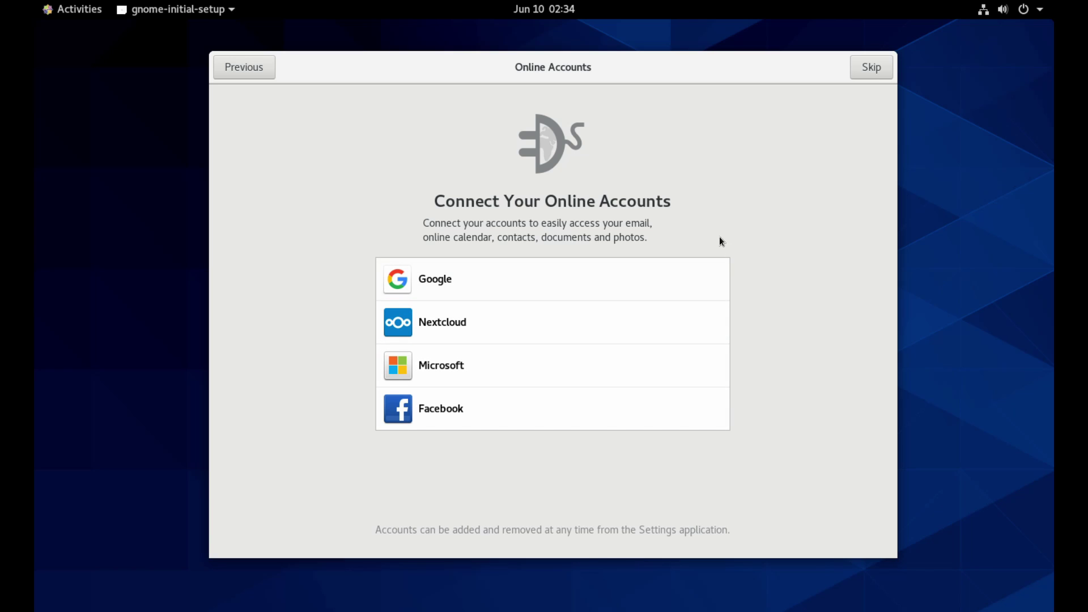
pyautogui.click(875, 70)
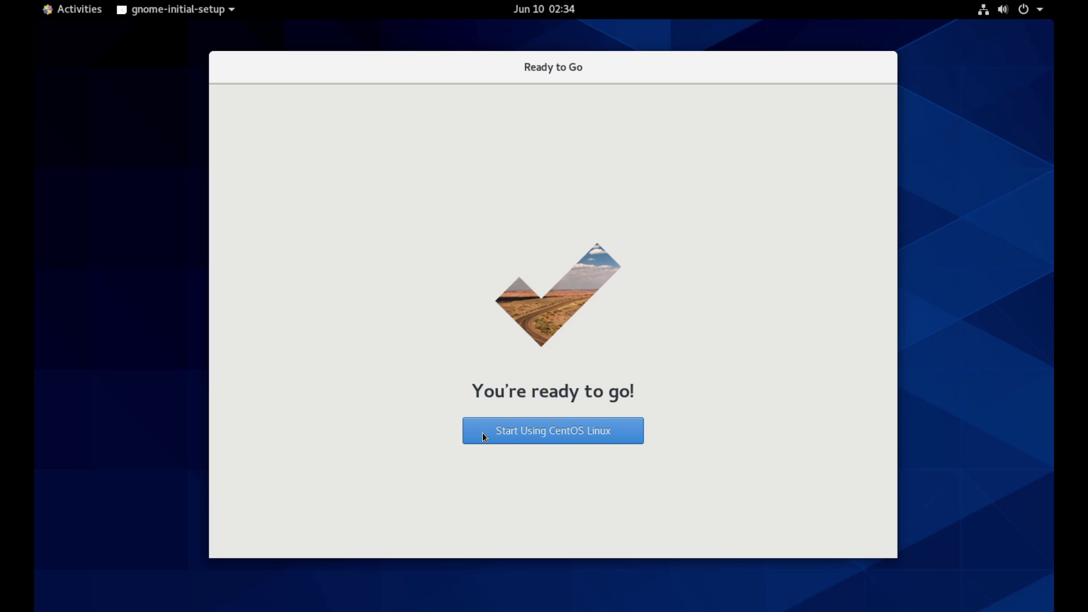
pyautogui.click(556, 430)
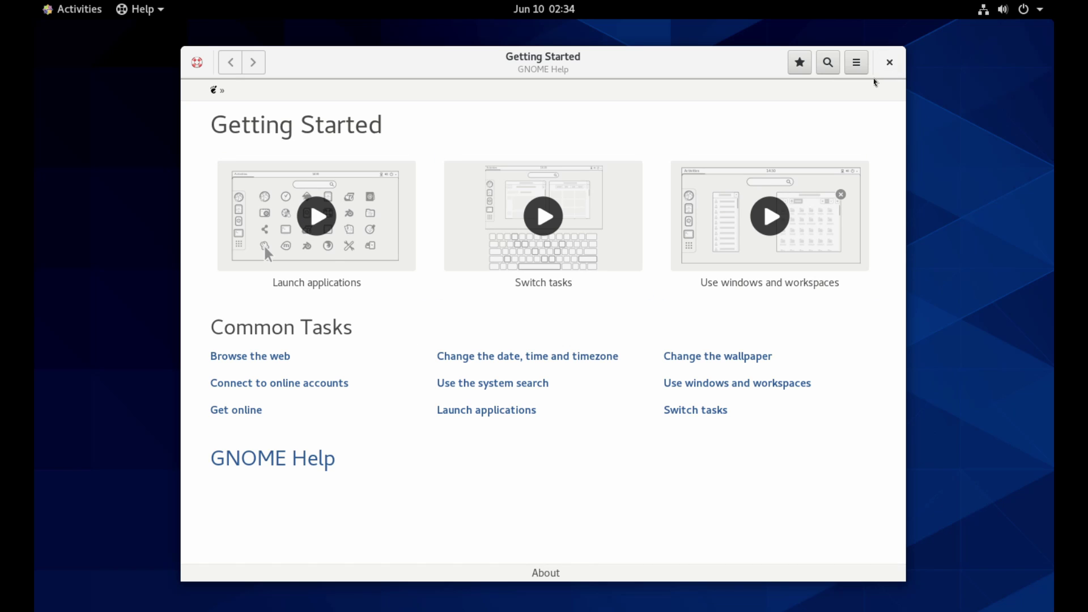
# - Close the GNOME Help Getting Started window
pyautogui.click(890, 66)
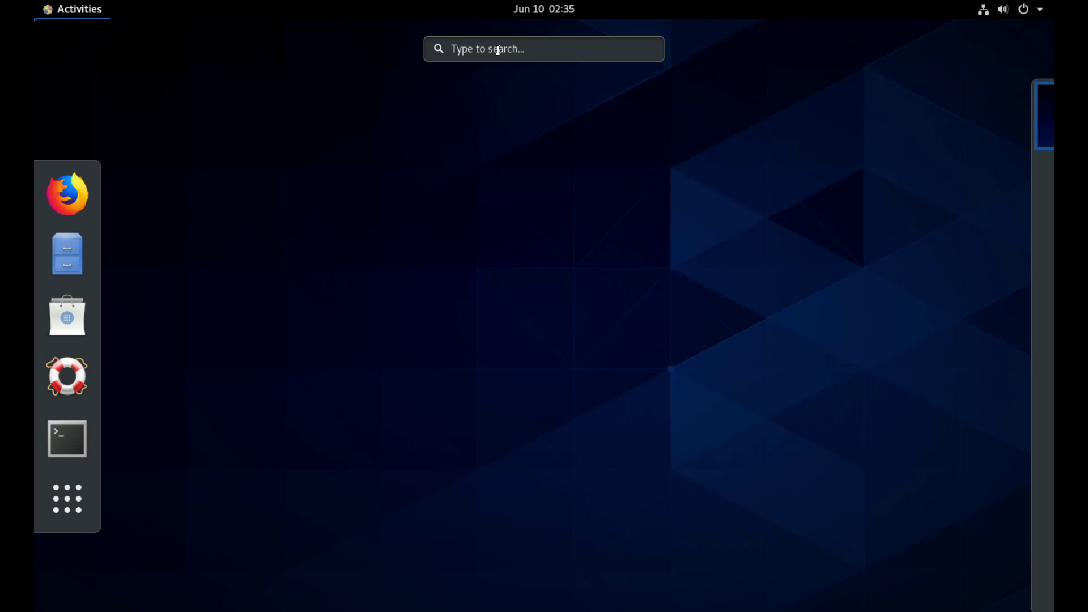
# - Show the full applications grid from the Activities dash
pyautogui.moveTo(1052, 221)
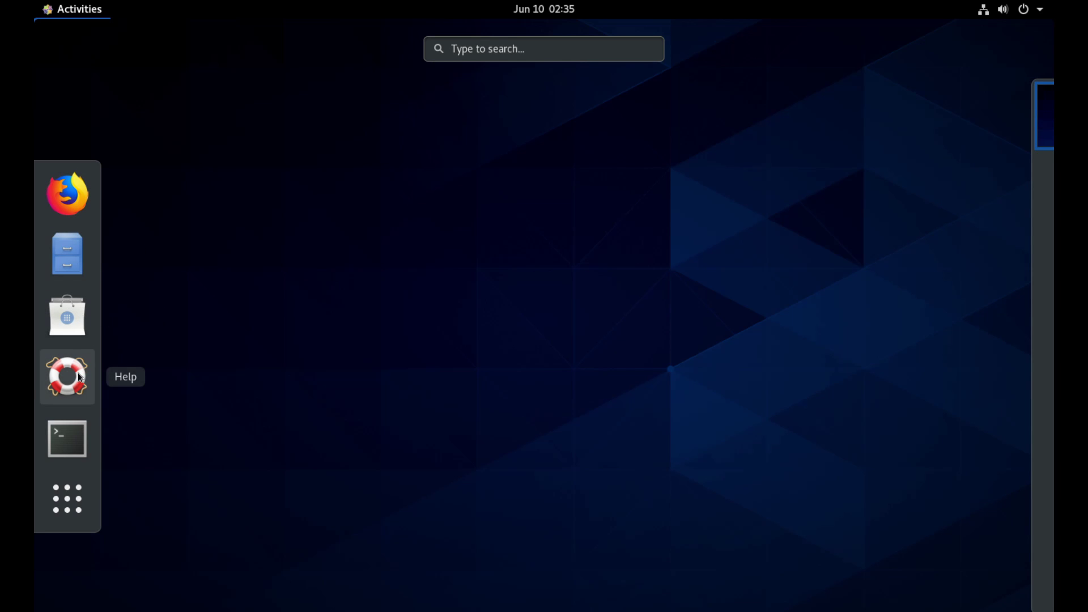
pyautogui.click(73, 493)
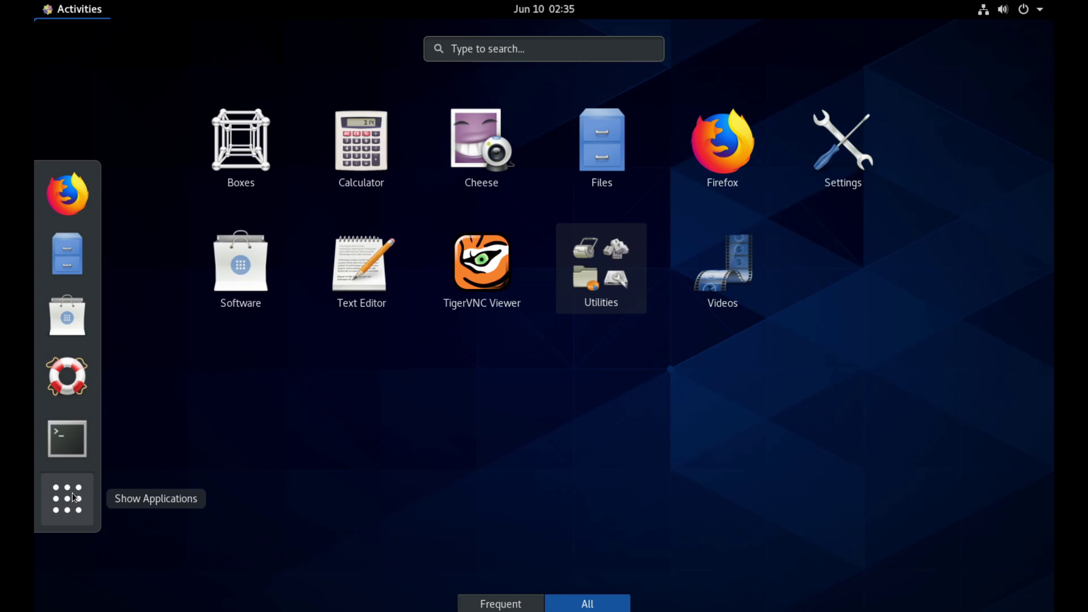